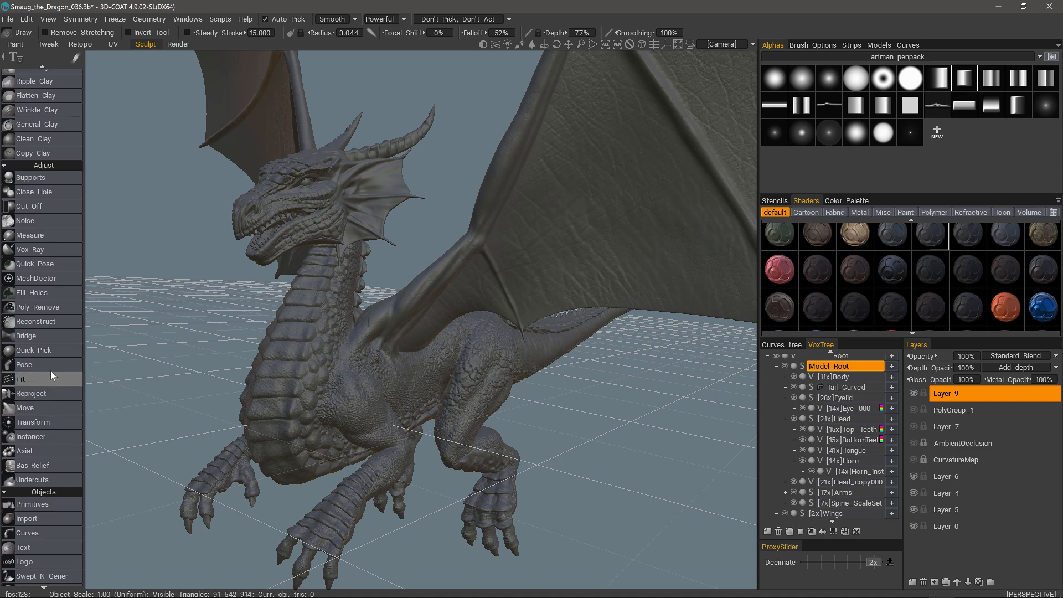
Activate the Pose tool in the Sculpt room with its transpose mode set to Line.
click(56, 364)
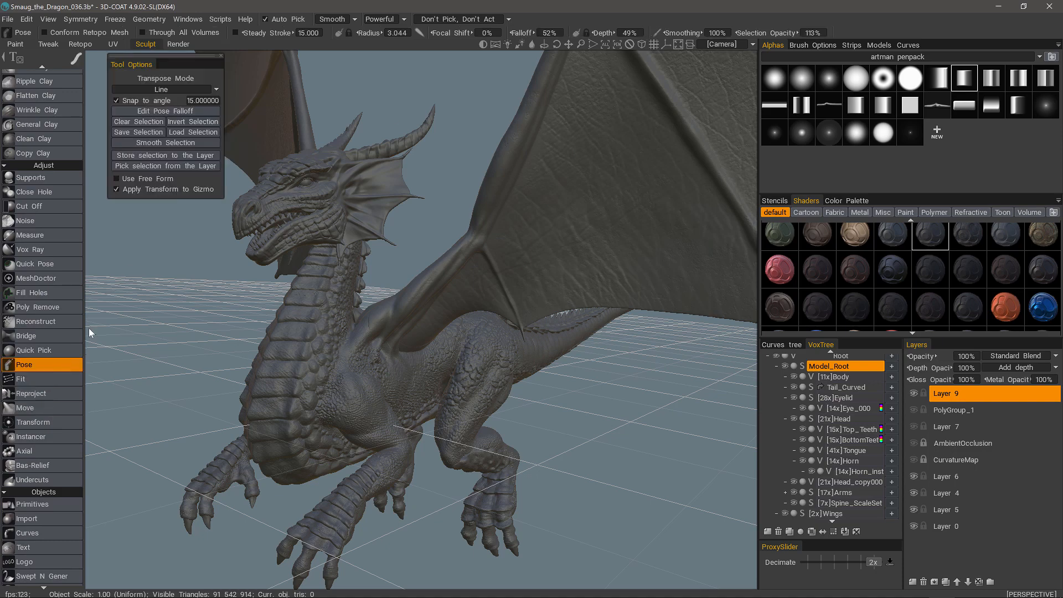
click(171, 89)
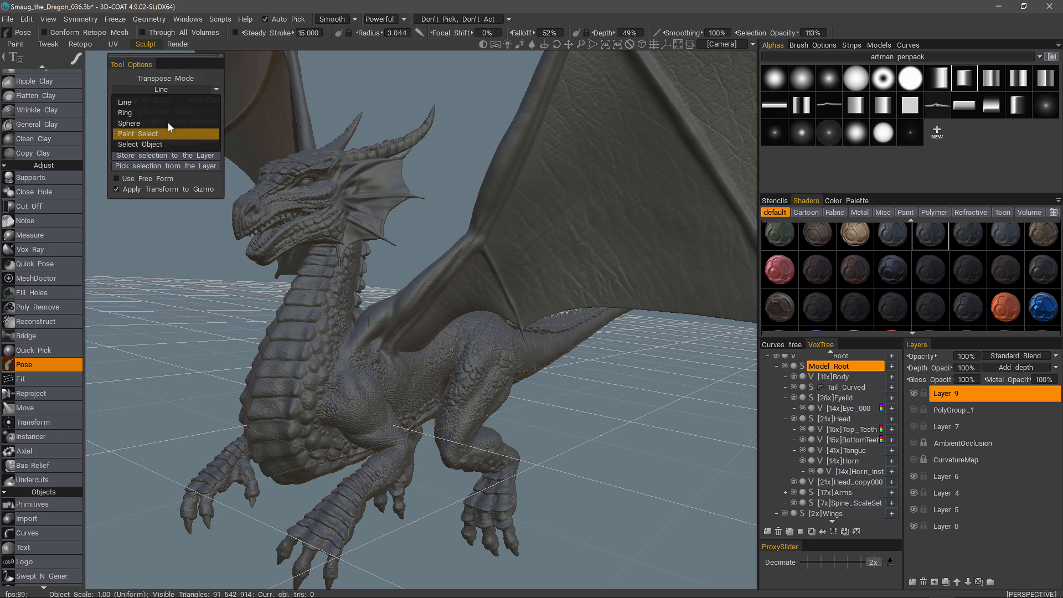
click(145, 101)
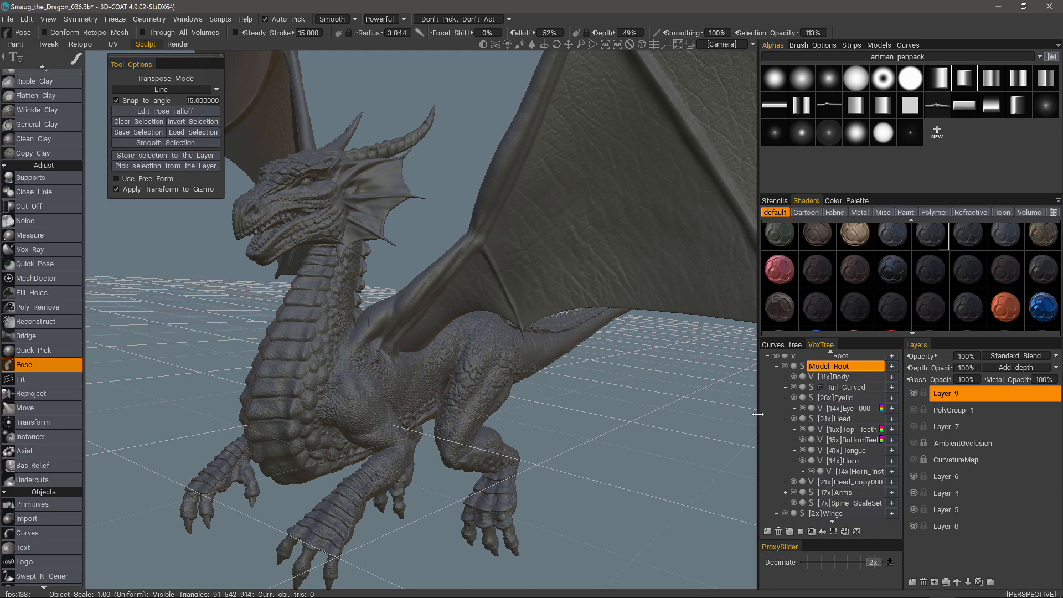
Isolate the Head_copy000 volume and show it in an orthographic front view.
click(850, 482)
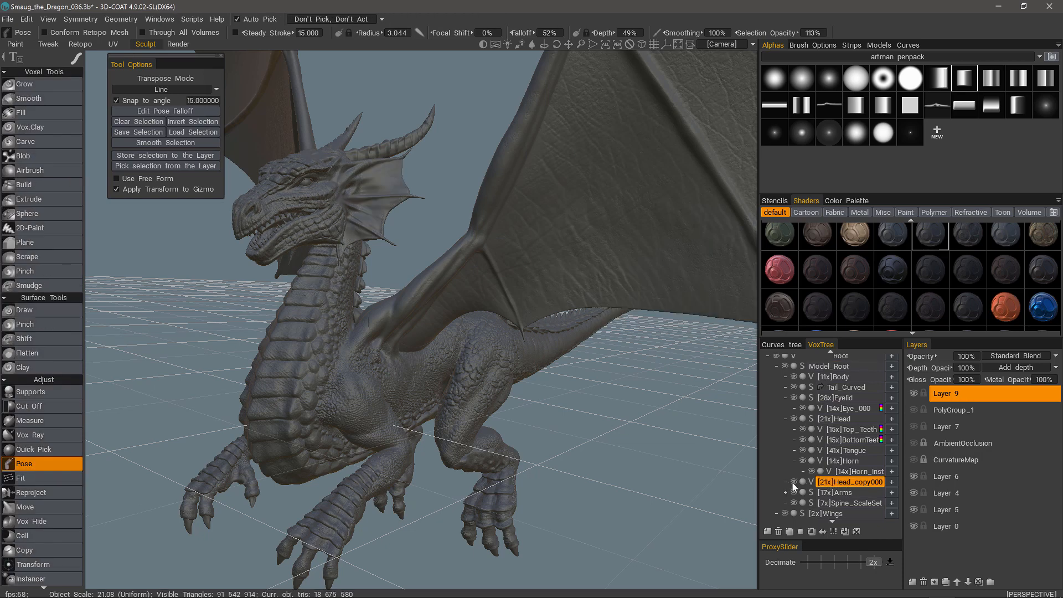
alt+click(792, 481)
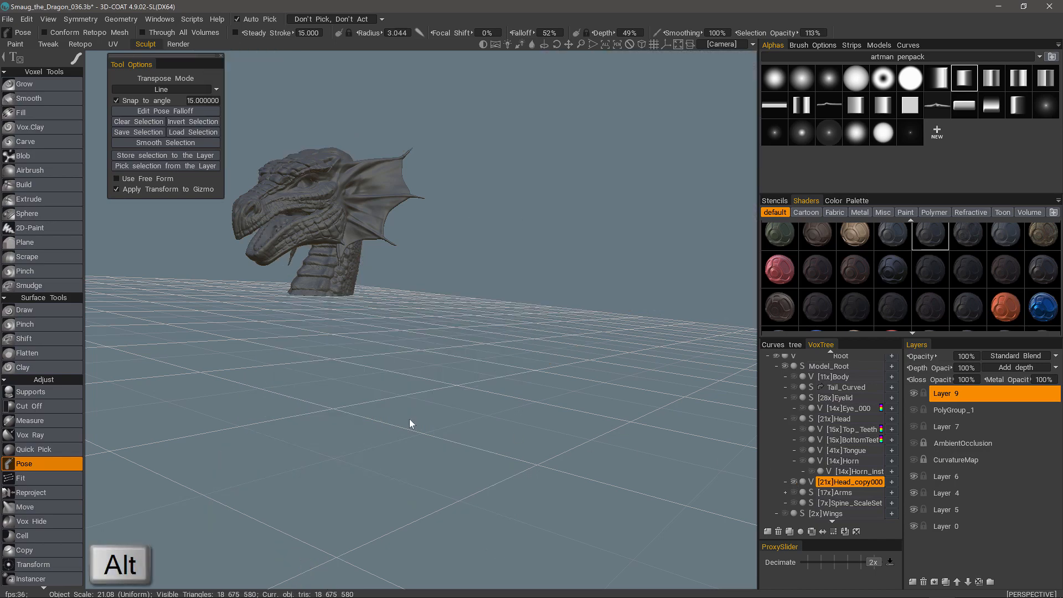
click(641, 44)
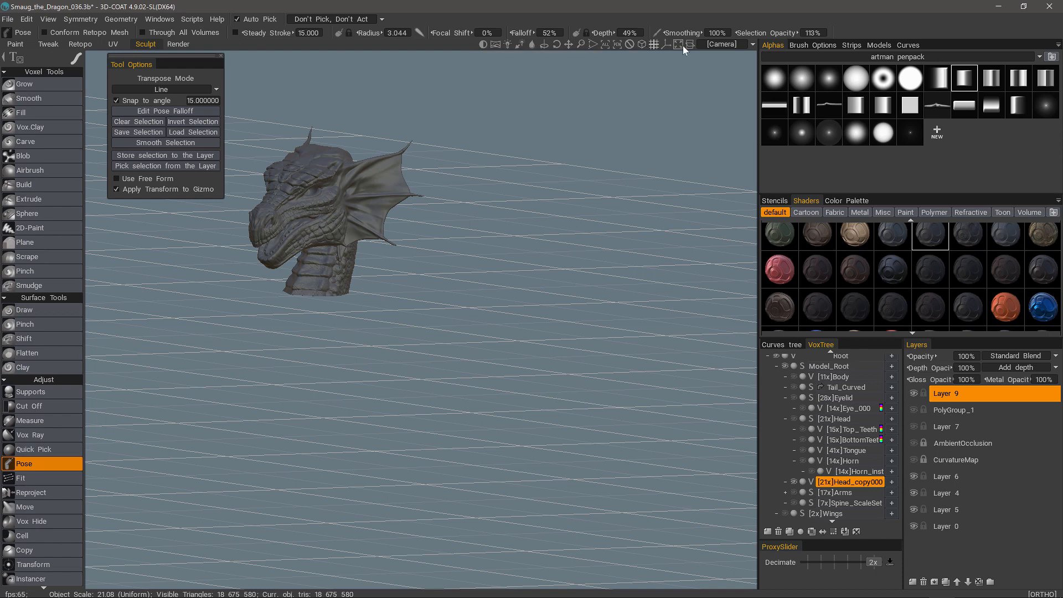
click(714, 44)
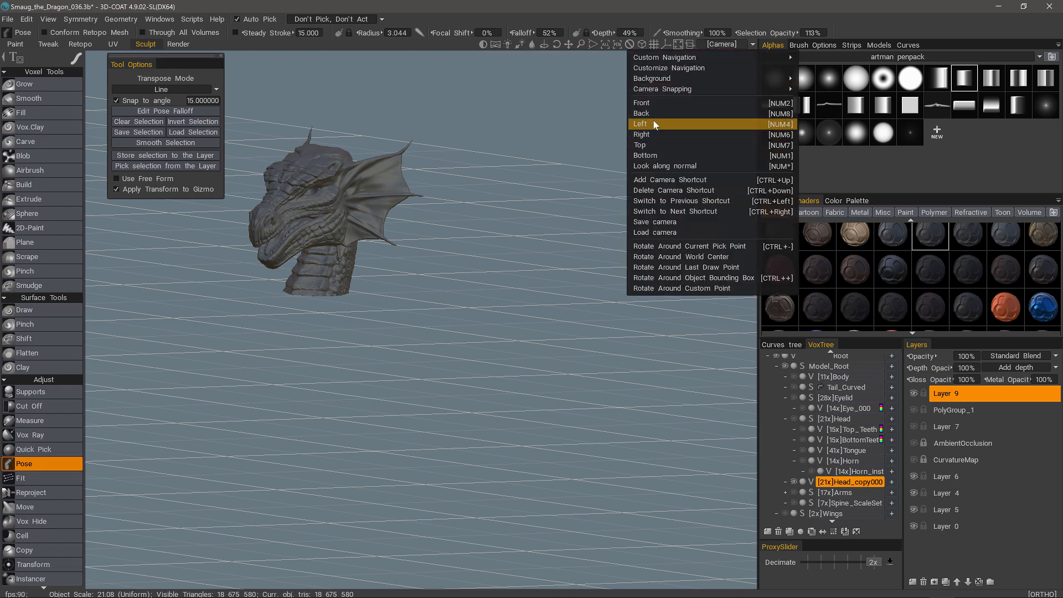
click(642, 103)
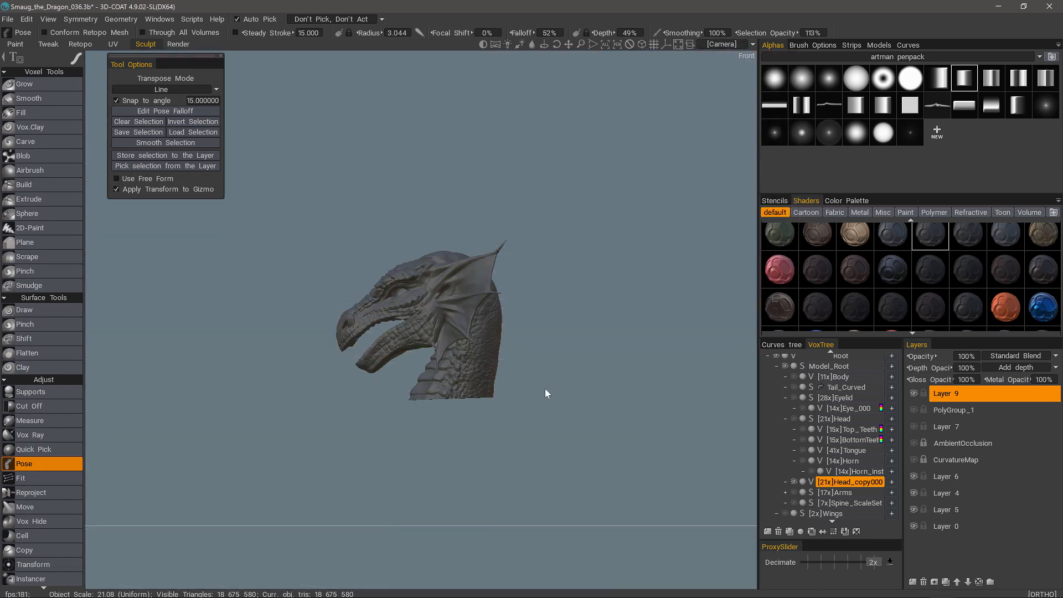
right_drag(541, 358, 765, 400)
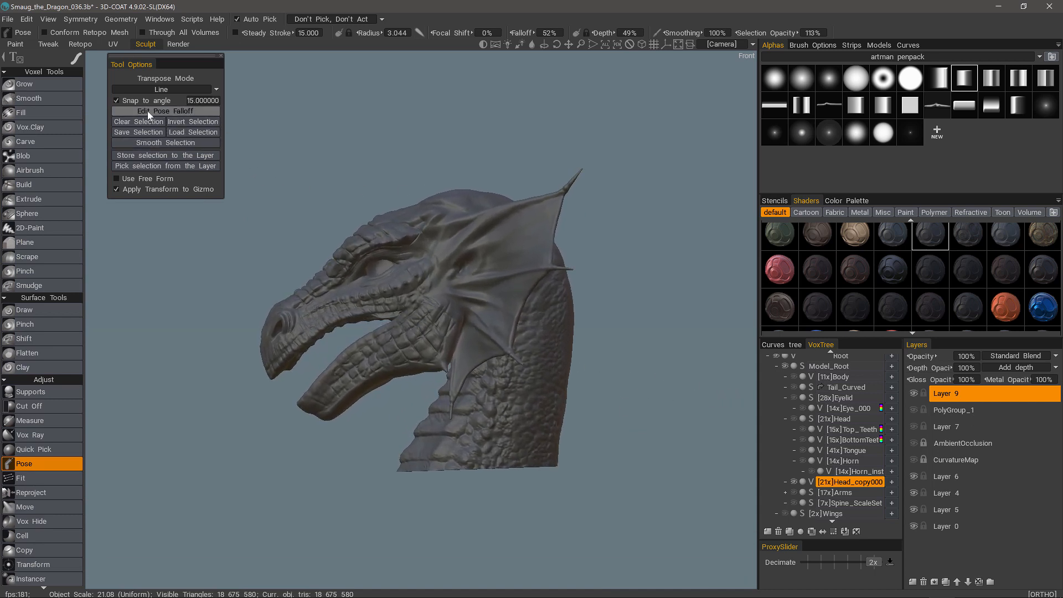
Keep the snap angle at 15, make a vertical line selection up the neck and head, and clear it.
click(198, 101)
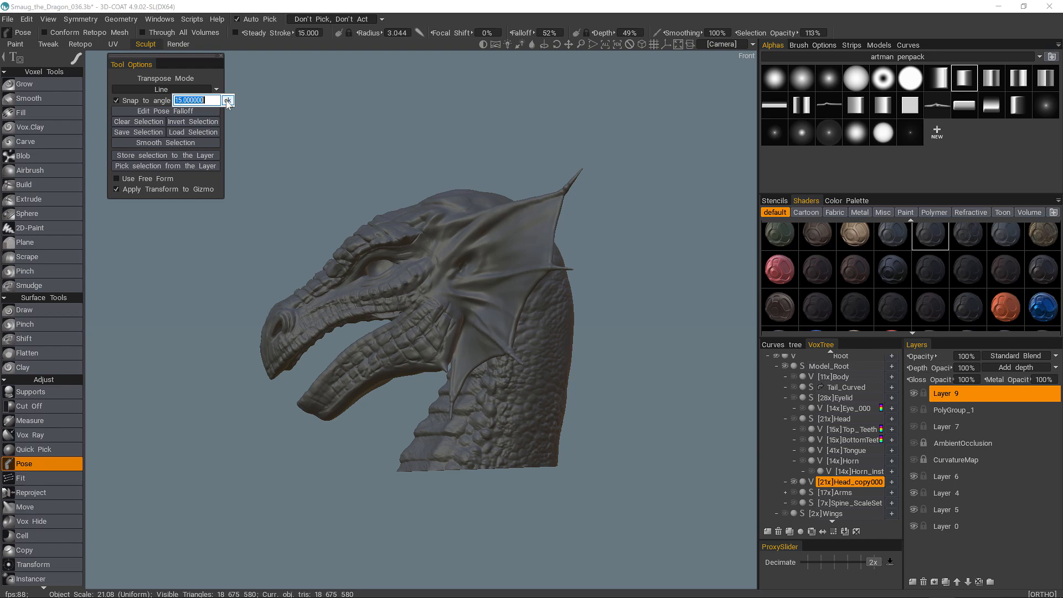
click(227, 100)
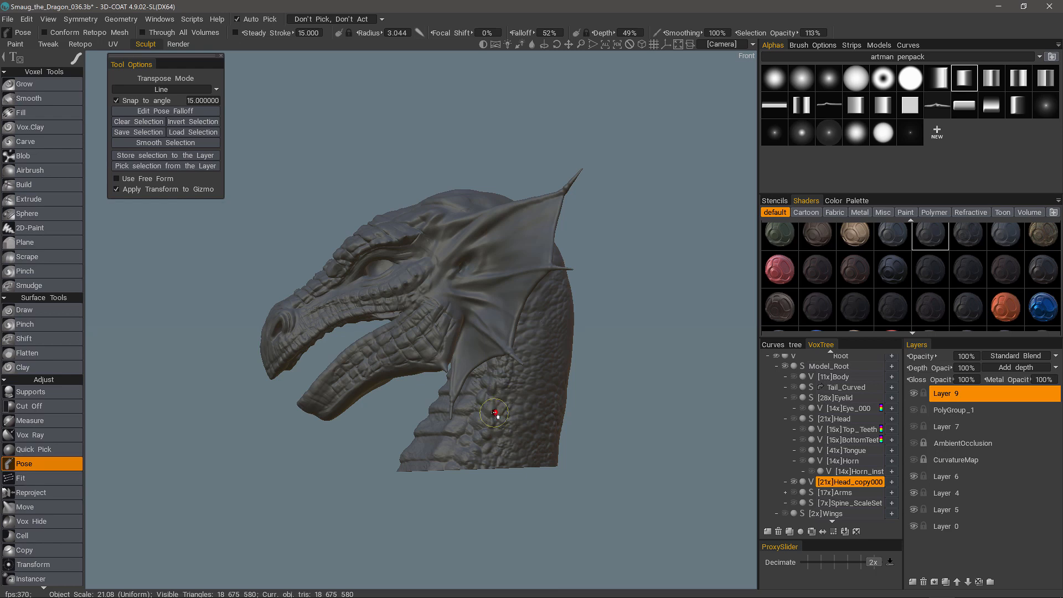
drag(494, 412, 498, 322)
drag(498, 322, 498, 352)
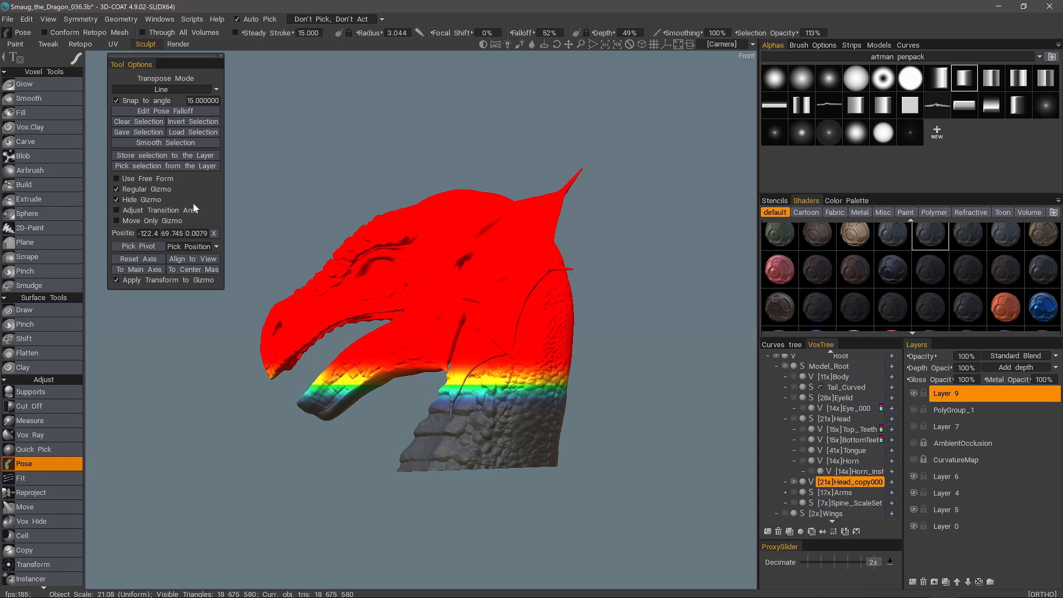
click(334, 207)
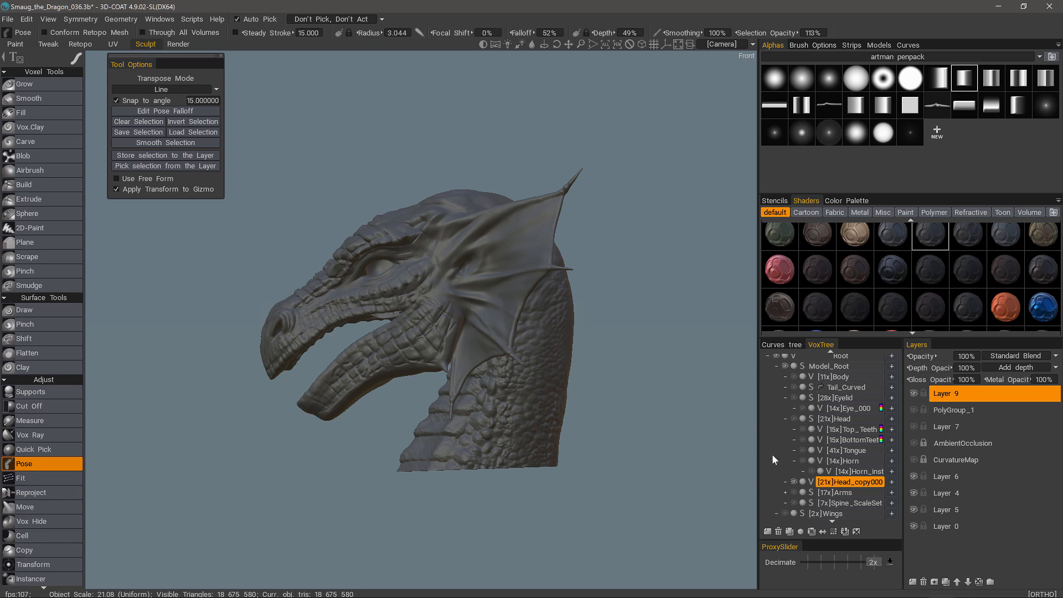
Switch the Head_copy000 volume to a proxy decimated 8x.
click(852, 485)
drag(870, 562, 854, 563)
click(847, 562)
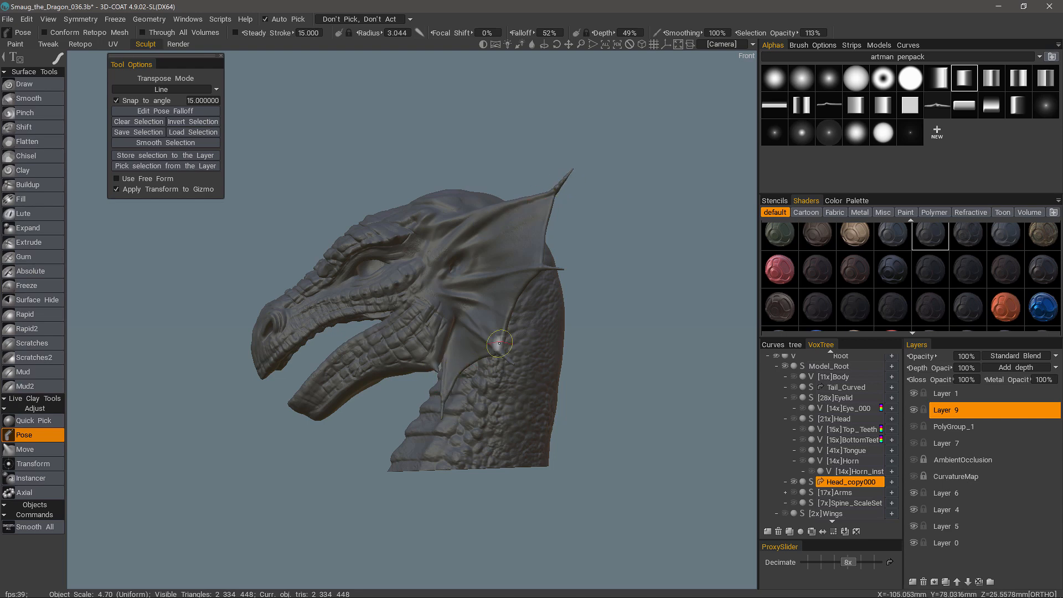
Return to perspective projection and set the Pose tool to Paint Select with a solid round alpha and a brush radius of 5.845.
click(640, 44)
alt+drag(451, 327, 541, 351)
alt+right_drag(540, 350, 557, 375)
alt+drag(557, 375, 720, 394)
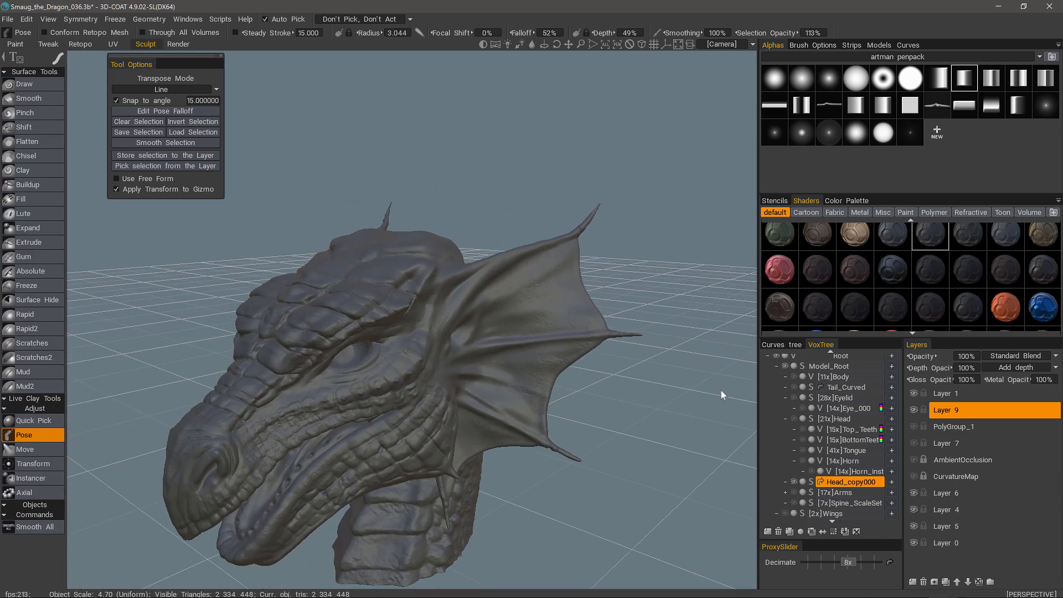
alt+right_drag(721, 395, 630, 369)
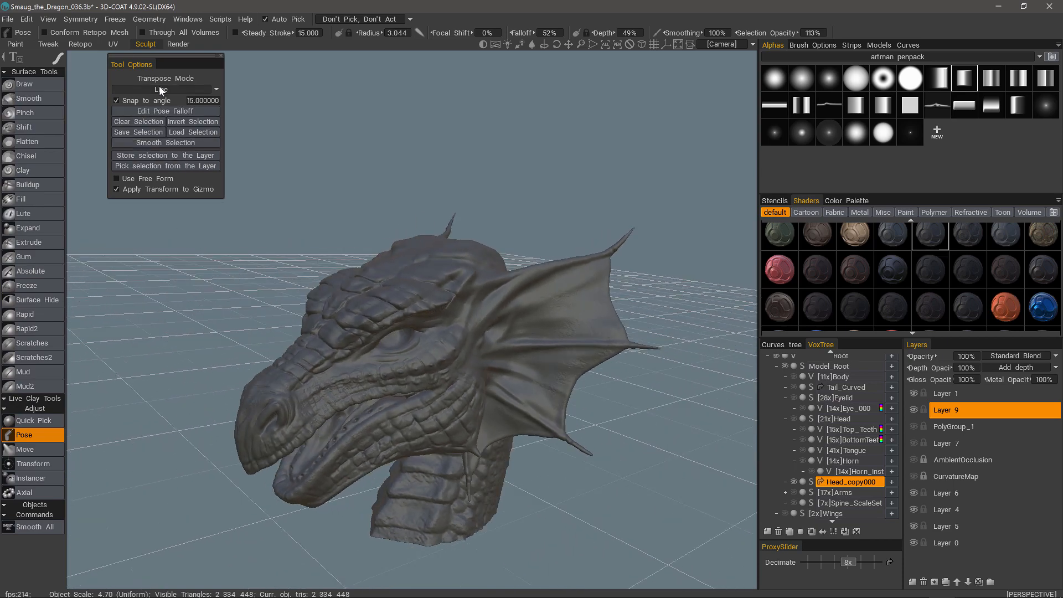
click(159, 89)
click(161, 137)
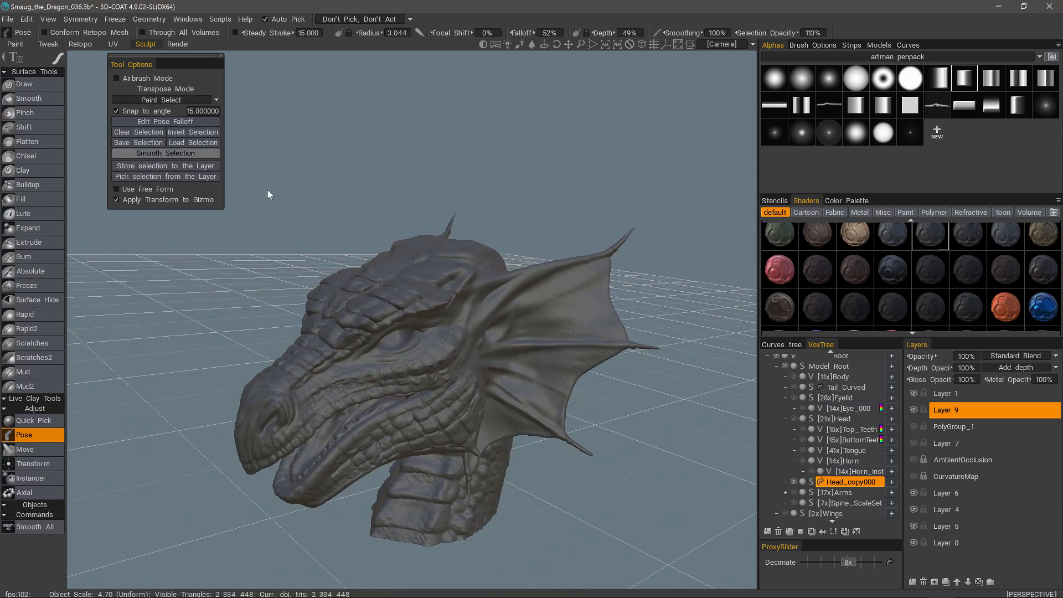
alt+drag(387, 249, 521, 301)
right_drag(519, 292, 553, 293)
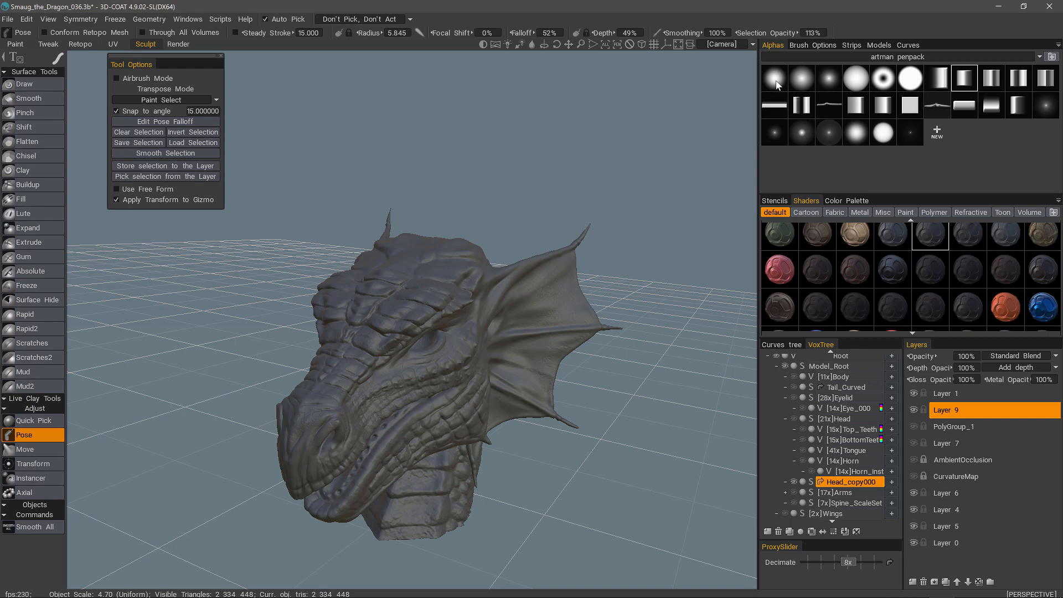
click(855, 78)
Paint a pose selection over the dragon's webbed ear, refining its lower tip and edge near the jaw with a radius of 2.019.
mouse_move(533, 303)
mouse_down()
mouse_move(534, 338)
mouse_move(578, 235)
mouse_move(534, 265)
mouse_move(507, 337)
mouse_move(522, 394)
mouse_move(500, 387)
mouse_up()
mouse_move(581, 308)
mouse_down()
mouse_move(626, 336)
mouse_move(575, 356)
mouse_move(545, 410)
mouse_move(562, 424)
mouse_move(562, 379)
mouse_move(540, 366)
mouse_up()
mouse_move(519, 293)
mouse_down()
mouse_move(497, 336)
mouse_move(504, 298)
mouse_move(492, 348)
mouse_move(508, 411)
mouse_up()
mouse_move(508, 410)
alt+mouse_down()
mouse_move(517, 393)
mouse_move(487, 304)
alt+mouse_up()
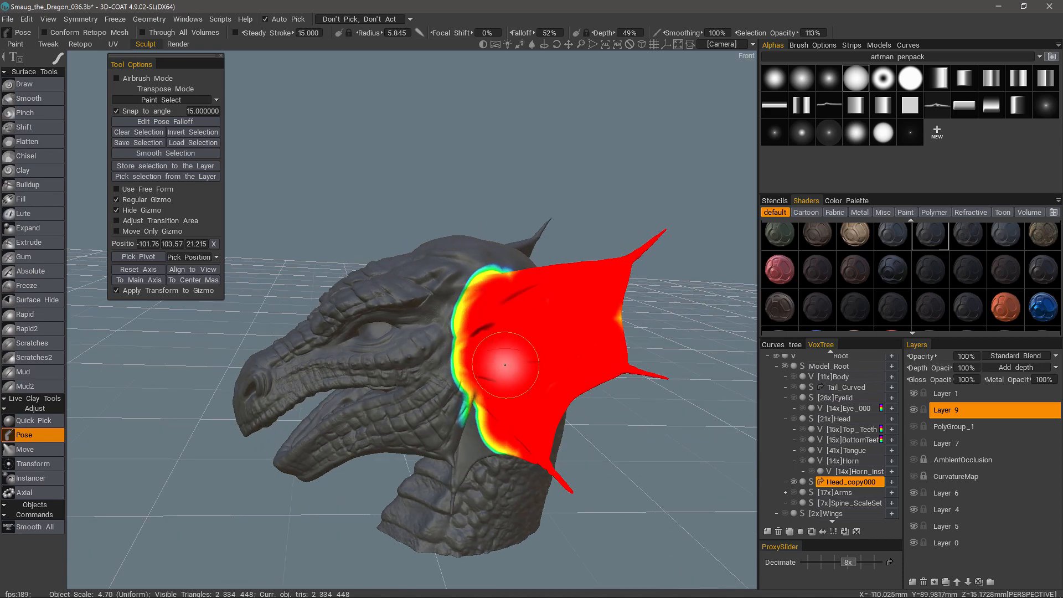
mouse_move(494, 371)
mouse_down()
mouse_move(491, 430)
mouse_move(470, 431)
mouse_up()
mouse_move(469, 432)
mouse_down()
mouse_move(470, 423)
mouse_move(440, 490)
mouse_up()
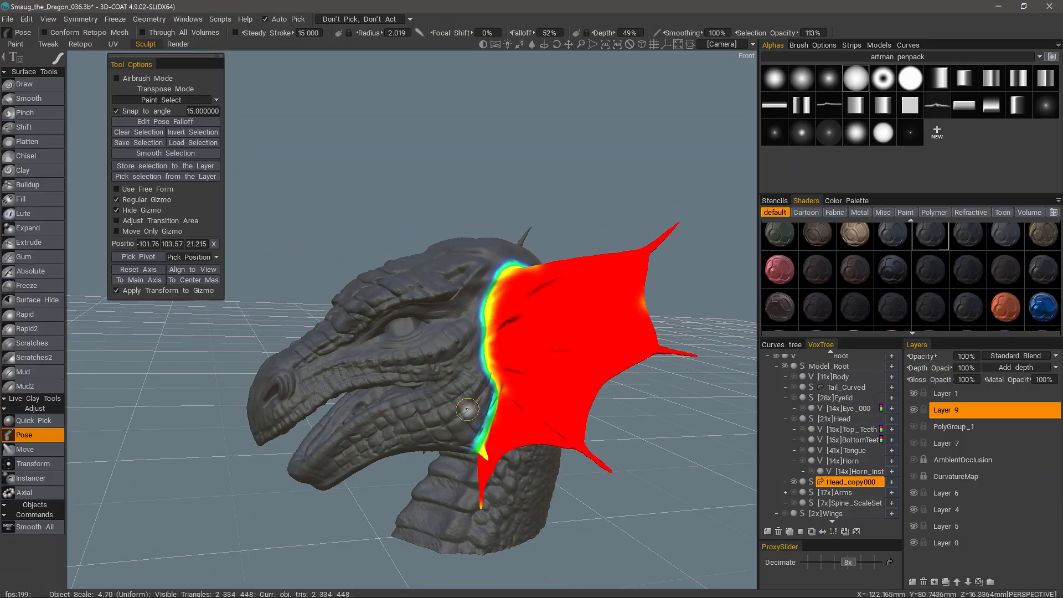
alt+drag(558, 354, 621, 391)
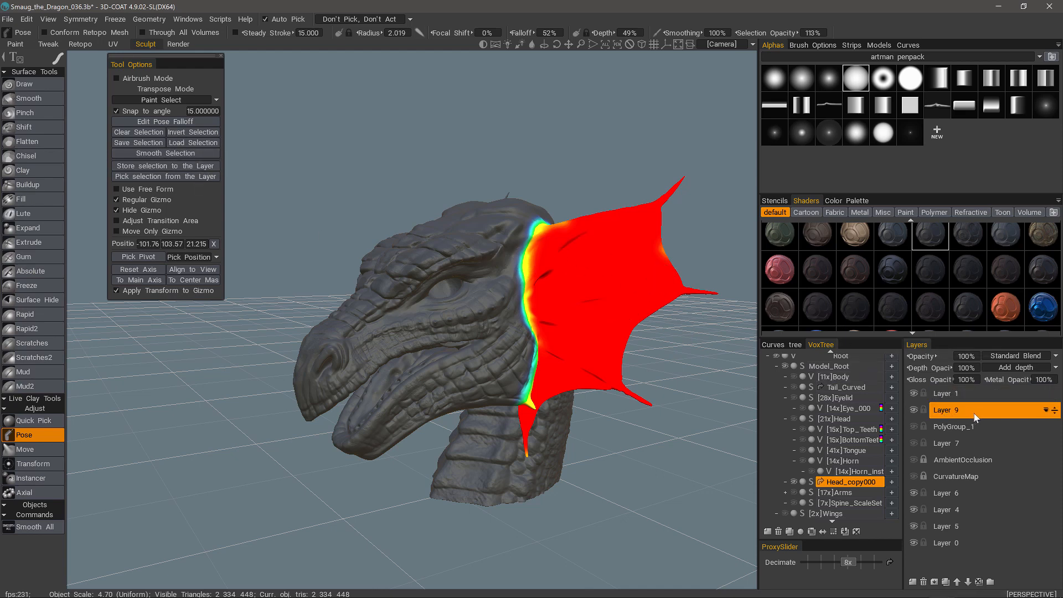
Store the painted ear selection to a layer, make that layer active and clear the selection.
drag(270, 216, 274, 217)
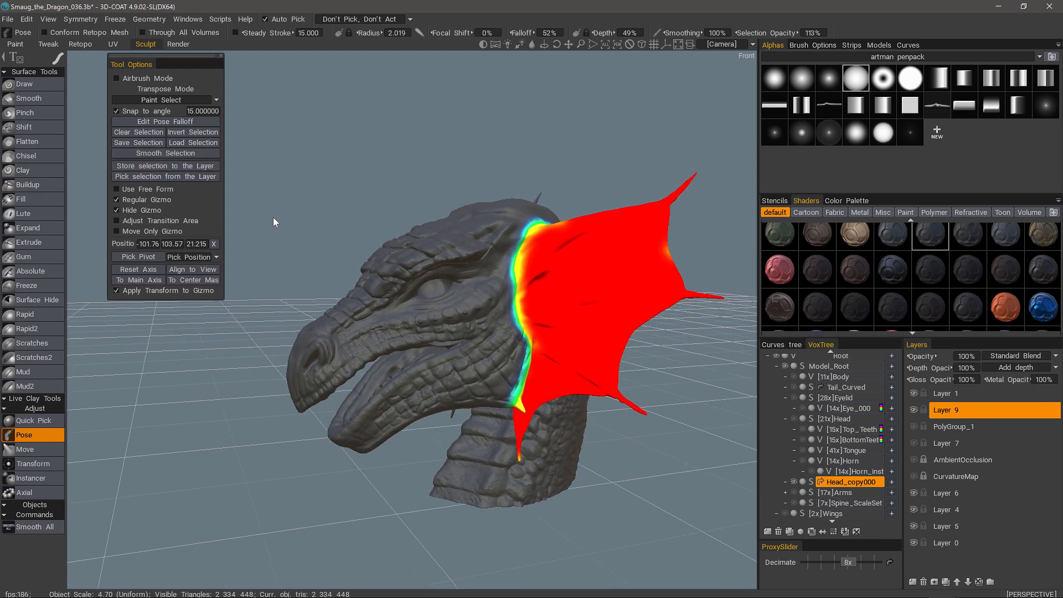
click(163, 165)
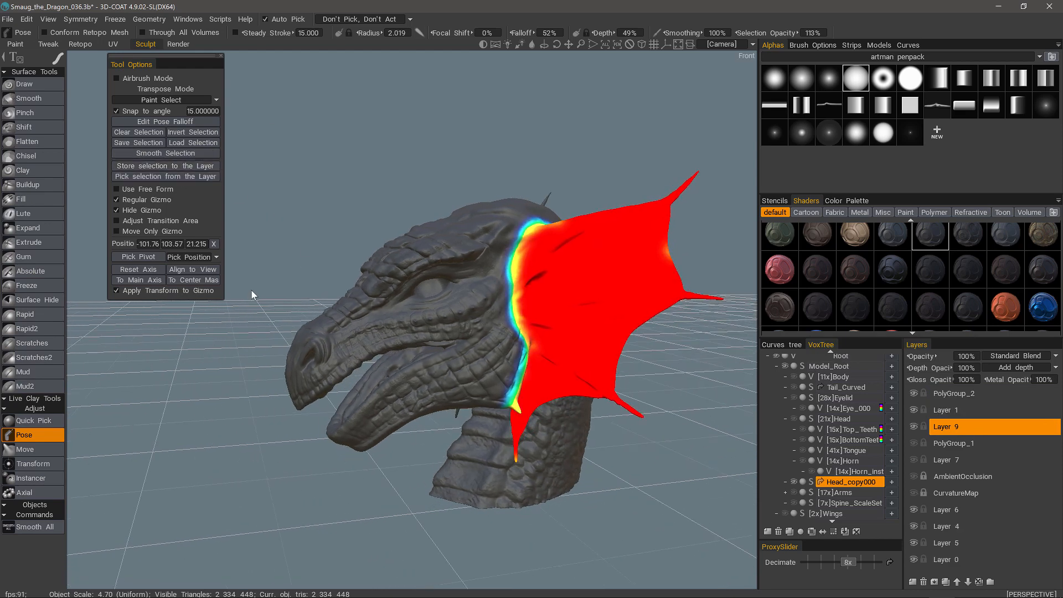
click(957, 393)
click(138, 132)
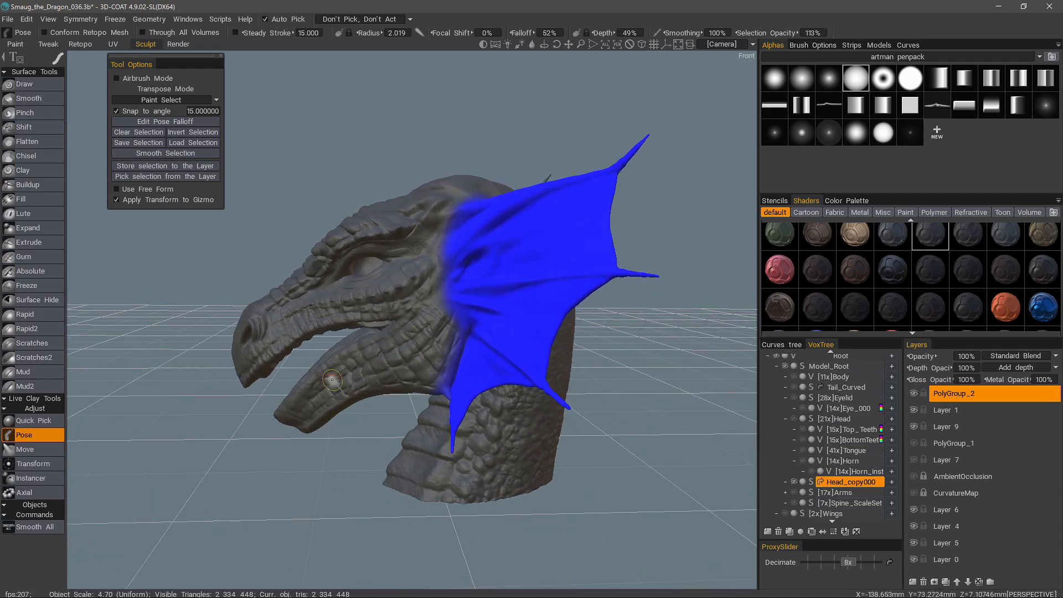
Rename the stored selection's layer PolyGroup_2_Ear and toggle its visibility off and back on.
drag(265, 416, 306, 403)
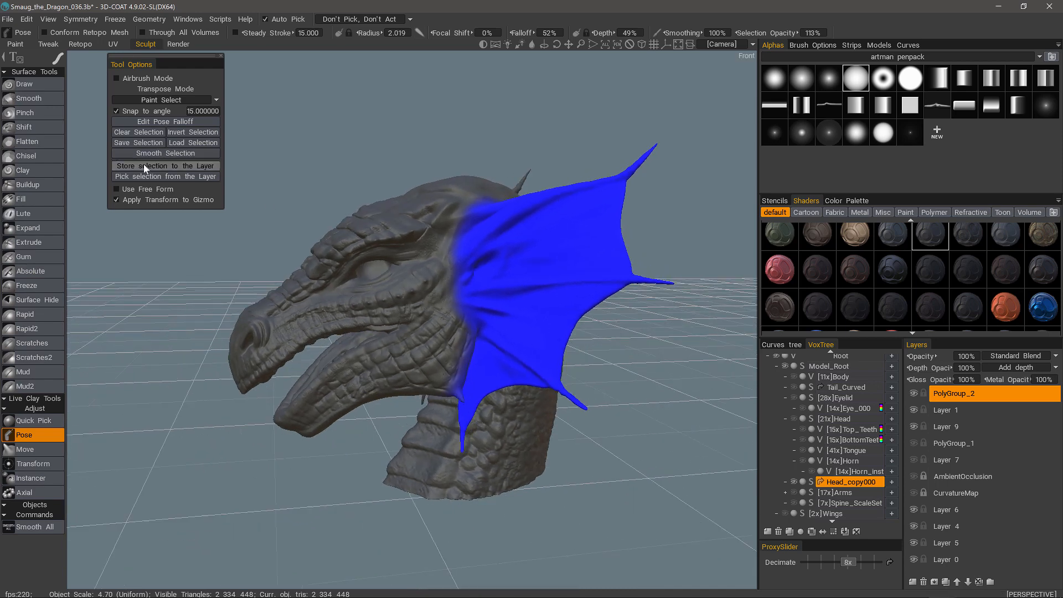
double_click(969, 394)
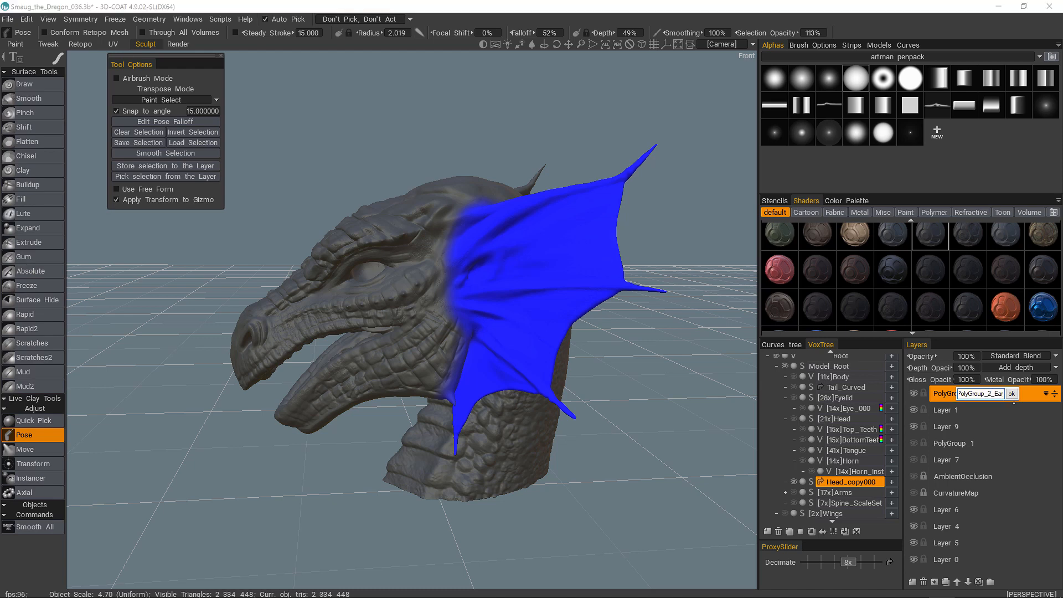
key(Return)
click(913, 392)
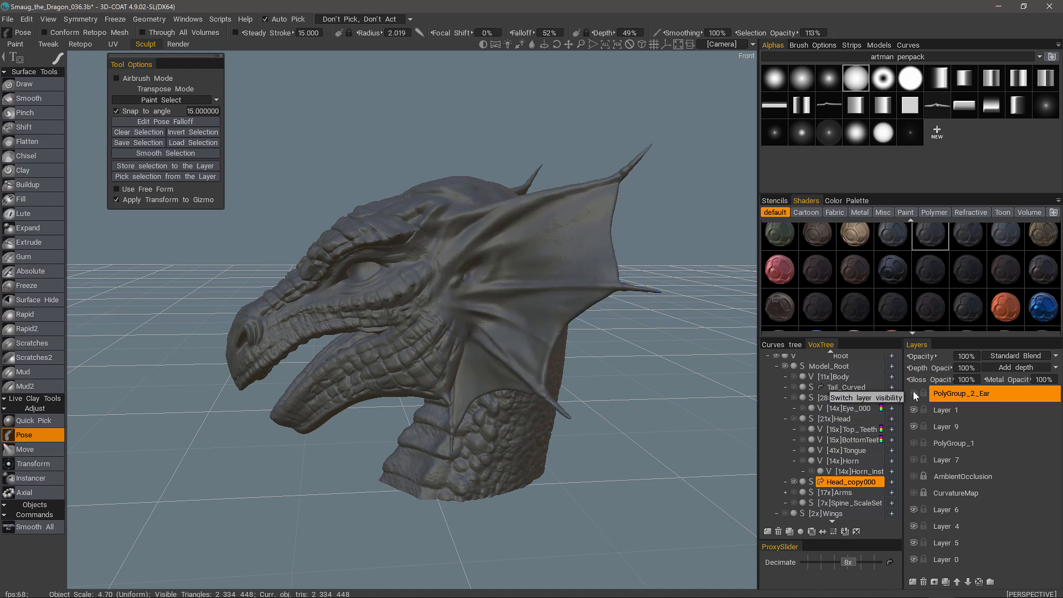
click(913, 392)
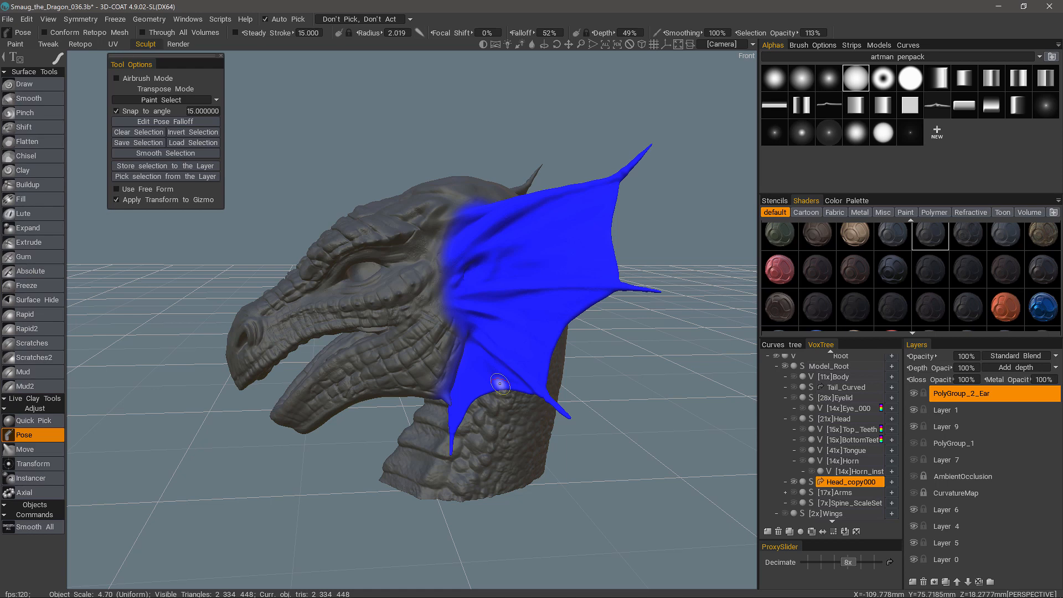
Recall the ear selection from the PolyGroup_2_Ear layer with Freeze Painted Pixels, inspect it on the head, and clear it.
right_click(957, 394)
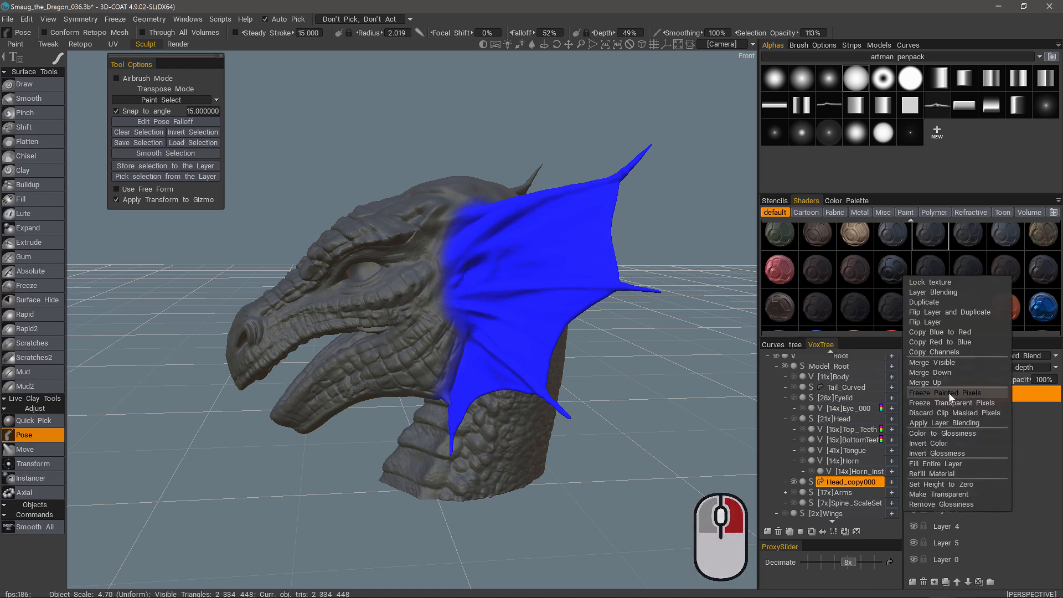
click(947, 393)
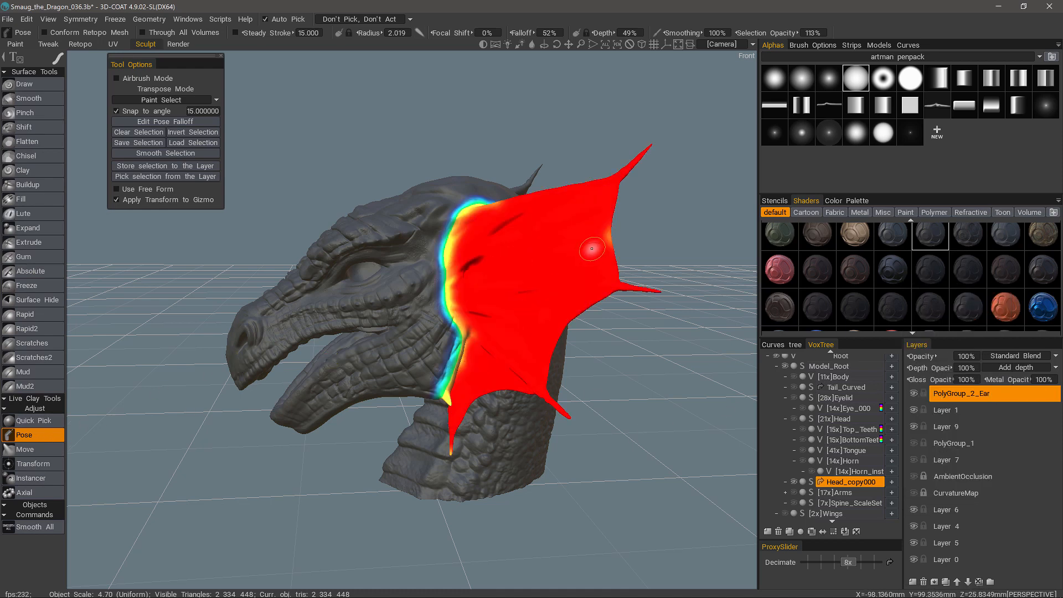
mouse_move(249, 309)
alt+mouse_down()
mouse_move(348, 335)
mouse_move(326, 346)
alt+mouse_up()
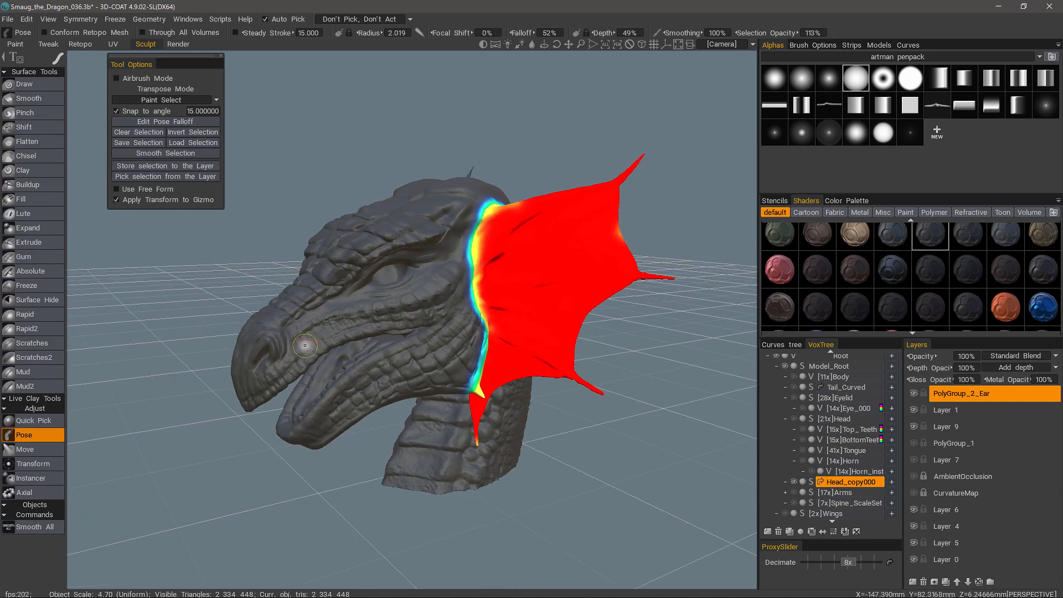
key(KP_2)
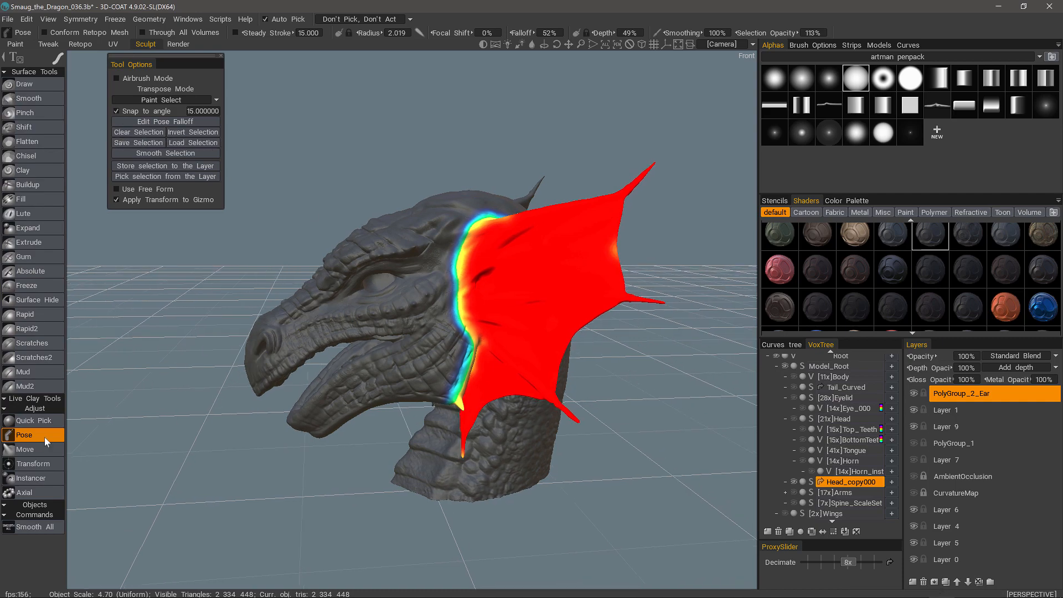
key(ctrl+d)
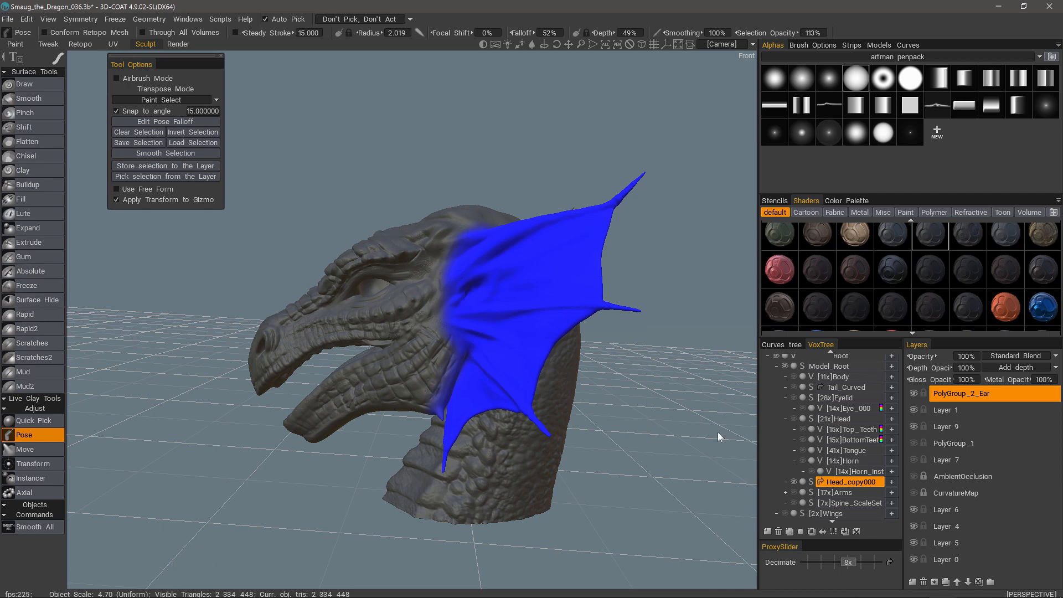
Hide the PolyGroup_2_Ear layer and select Layer 1.
drag(718, 432, 729, 413)
click(913, 392)
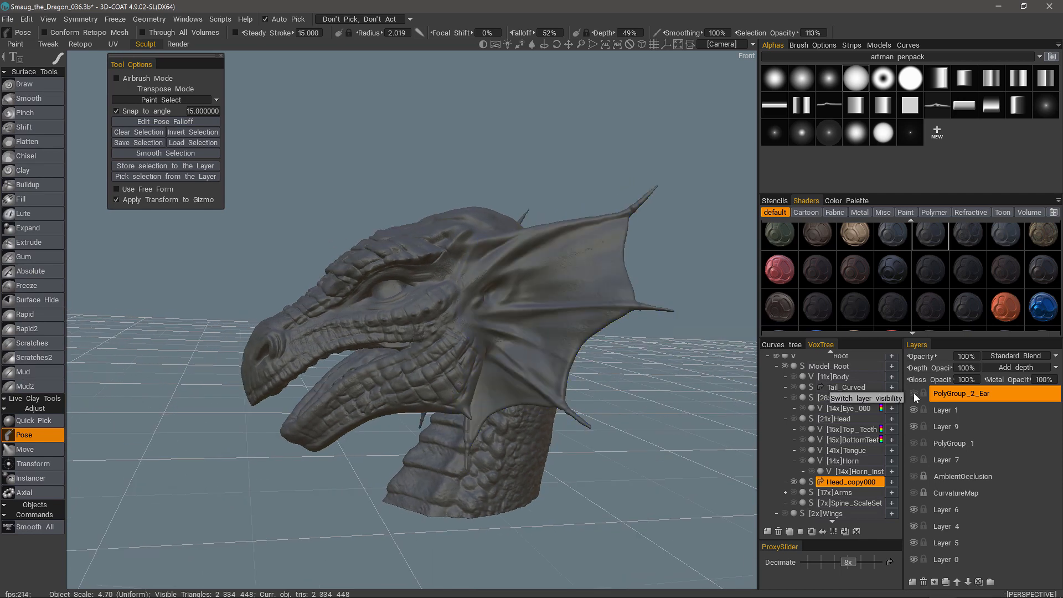
click(941, 410)
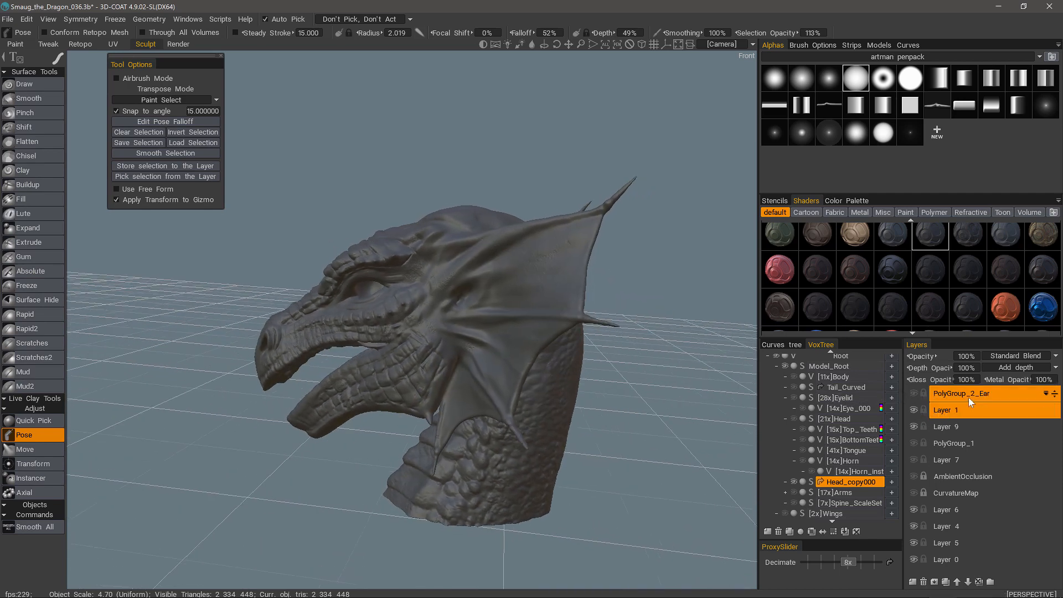
Enlarge the Freeze brush to a radius of 3.917 and freeze the tip of the dragon's upper snout.
click(48, 287)
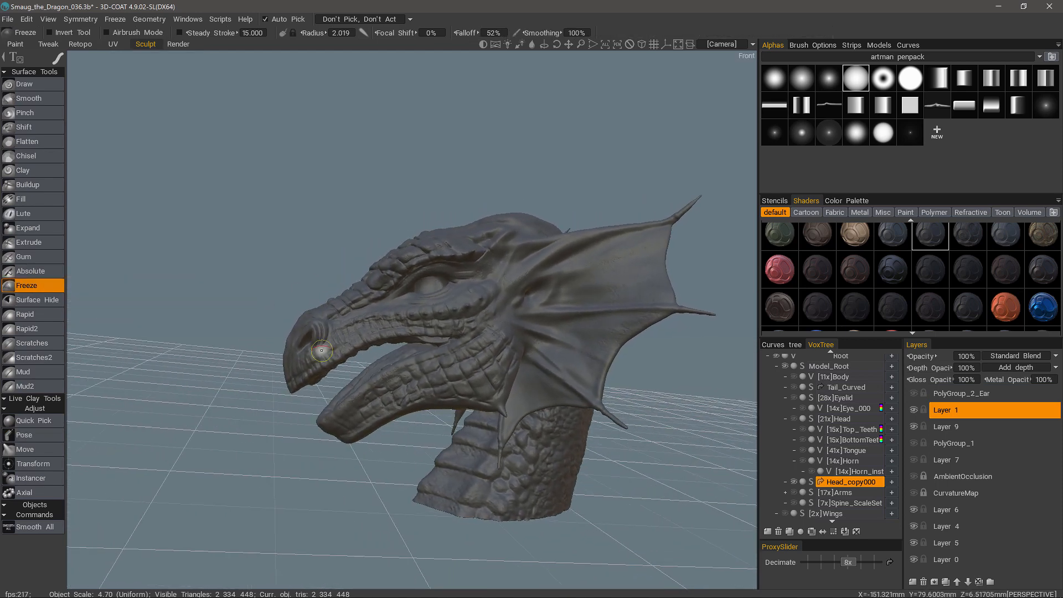
right_drag(332, 329, 355, 329)
mouse_move(326, 324)
mouse_down()
mouse_move(333, 315)
mouse_move(326, 353)
mouse_move(344, 376)
mouse_move(354, 356)
mouse_move(516, 347)
mouse_up()
mouse_move(522, 346)
mouse_down()
mouse_move(536, 340)
mouse_move(526, 401)
mouse_move(530, 369)
mouse_move(545, 407)
mouse_move(189, 344)
mouse_up()
mouse_move(279, 338)
mouse_down()
mouse_move(271, 373)
mouse_move(267, 357)
mouse_move(196, 360)
mouse_up()
Switch the Freeze tool to a closed freehand outline and freeze the whole snout tip by outlining it.
mouse_move(60, 61)
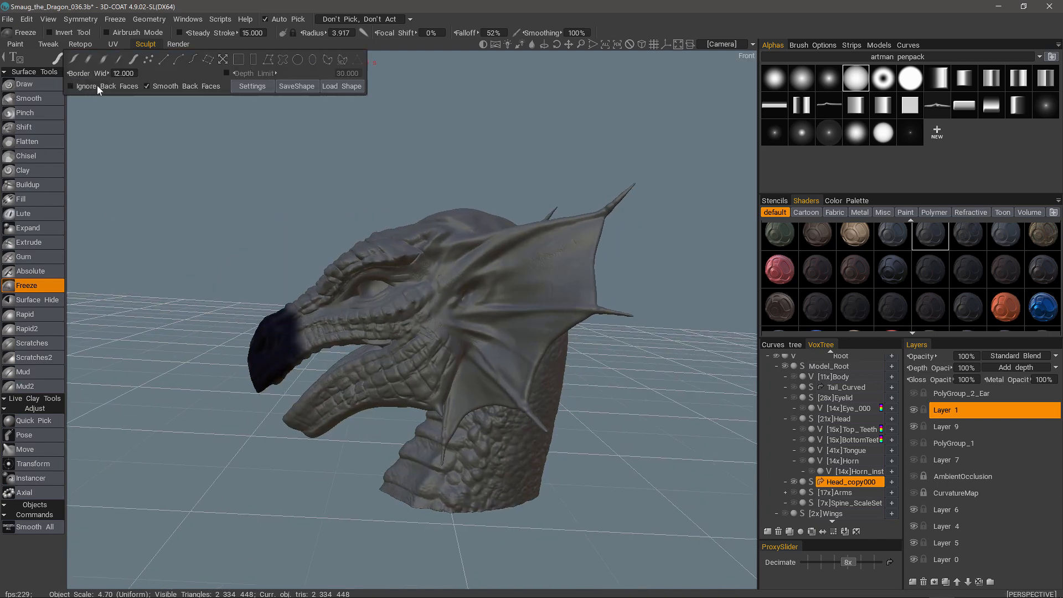
click(282, 58)
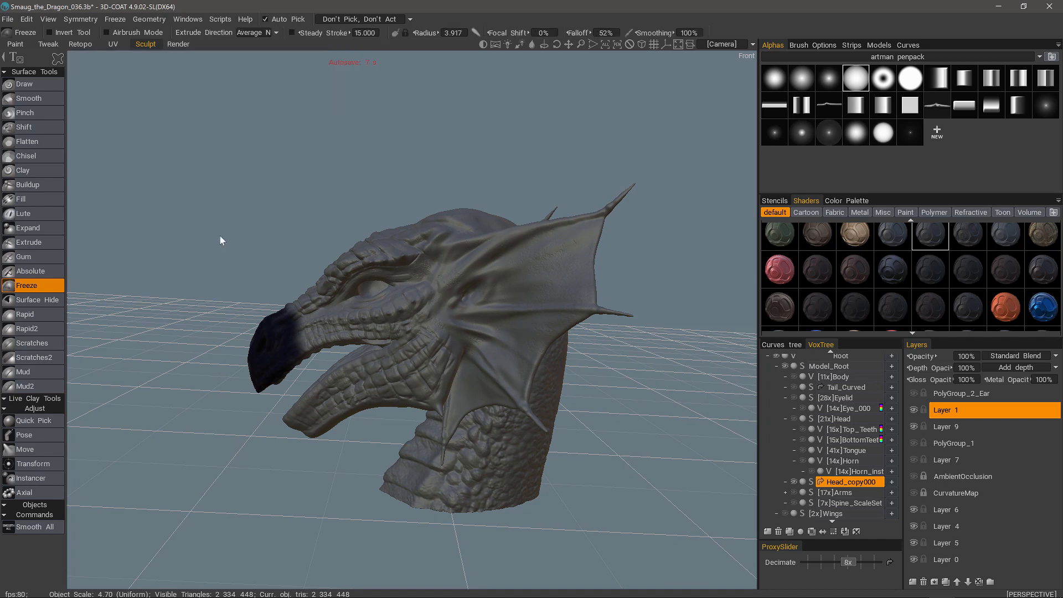
mouse_move(220, 235)
alt+mouse_down()
mouse_move(234, 313)
mouse_move(303, 335)
mouse_move(308, 381)
mouse_move(291, 409)
alt+mouse_up()
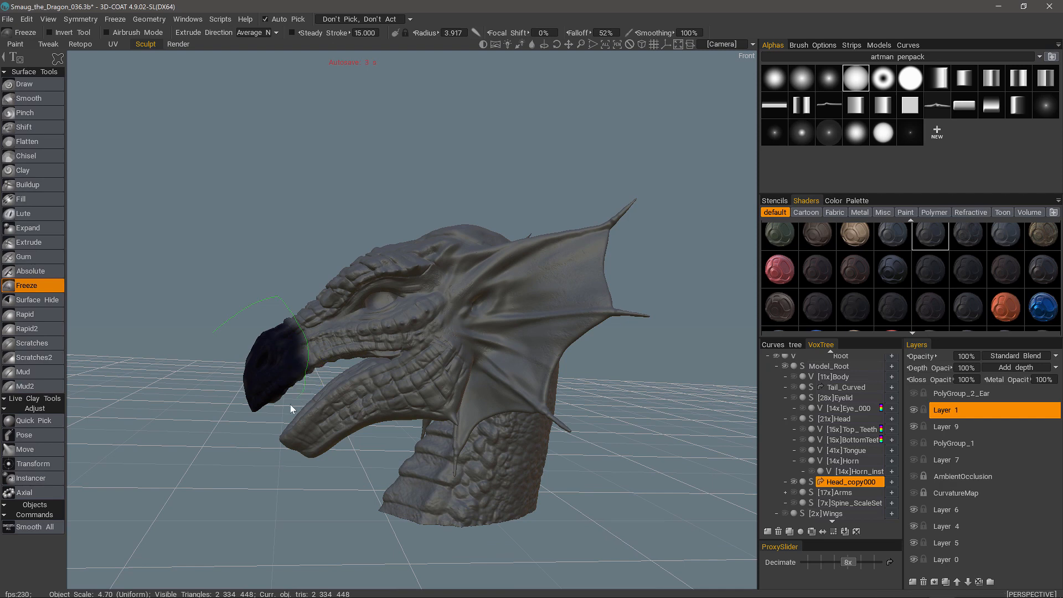
mouse_move(216, 434)
mouse_down()
mouse_move(248, 326)
mouse_move(234, 335)
mouse_up()
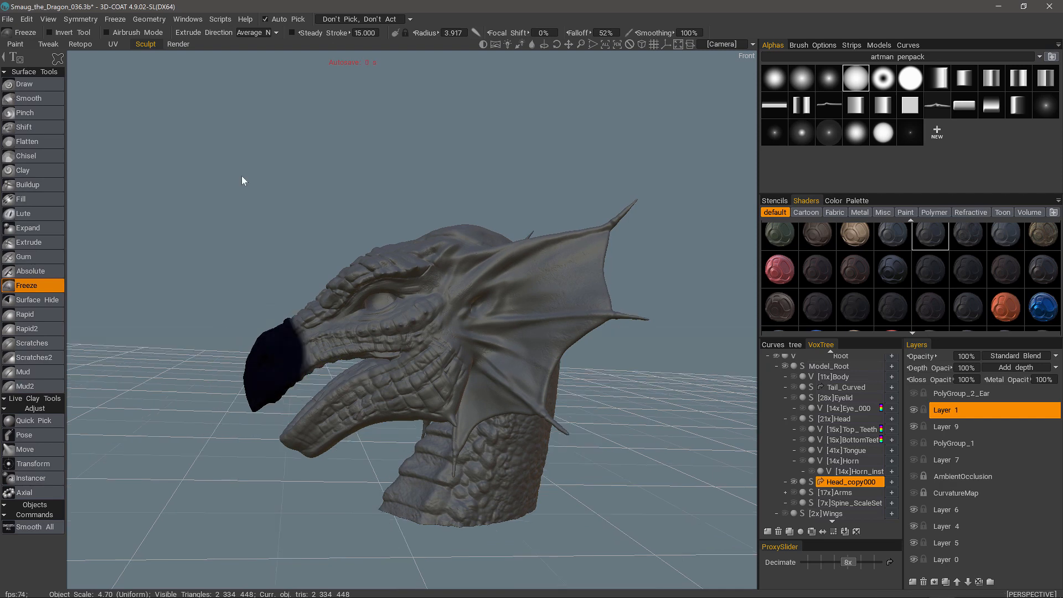
Detach the Freeze commands as a floating window and contract the frozen snout area.
click(116, 20)
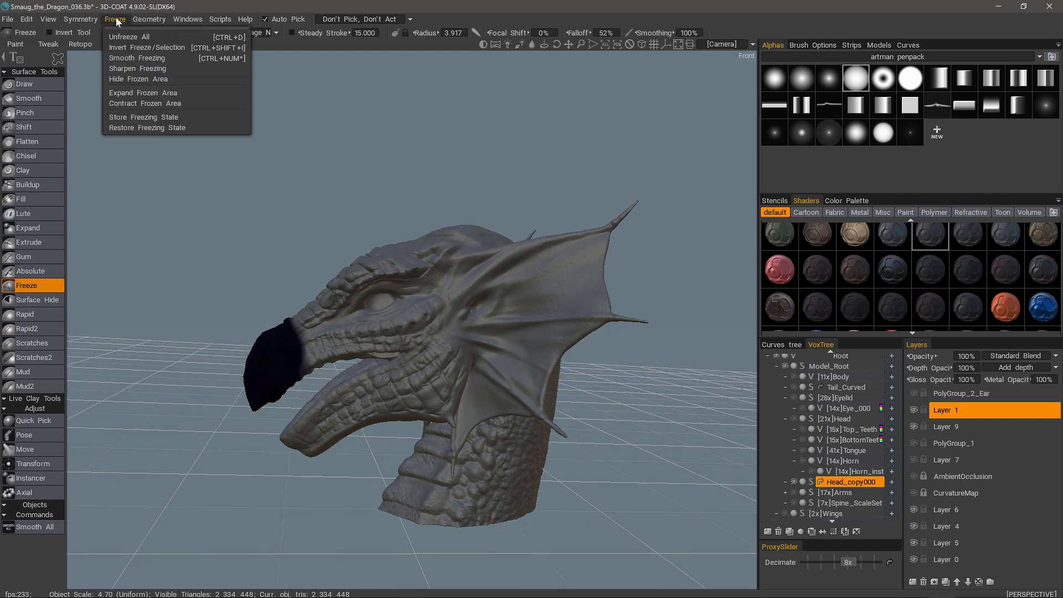
drag(120, 29, 138, 188)
drag(218, 323, 201, 307)
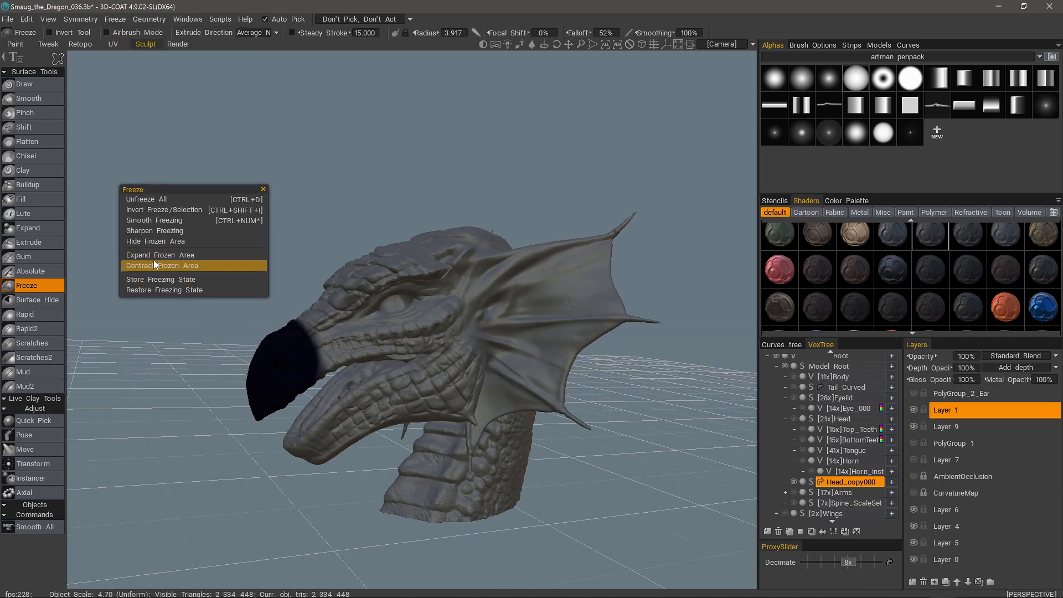
click(153, 267)
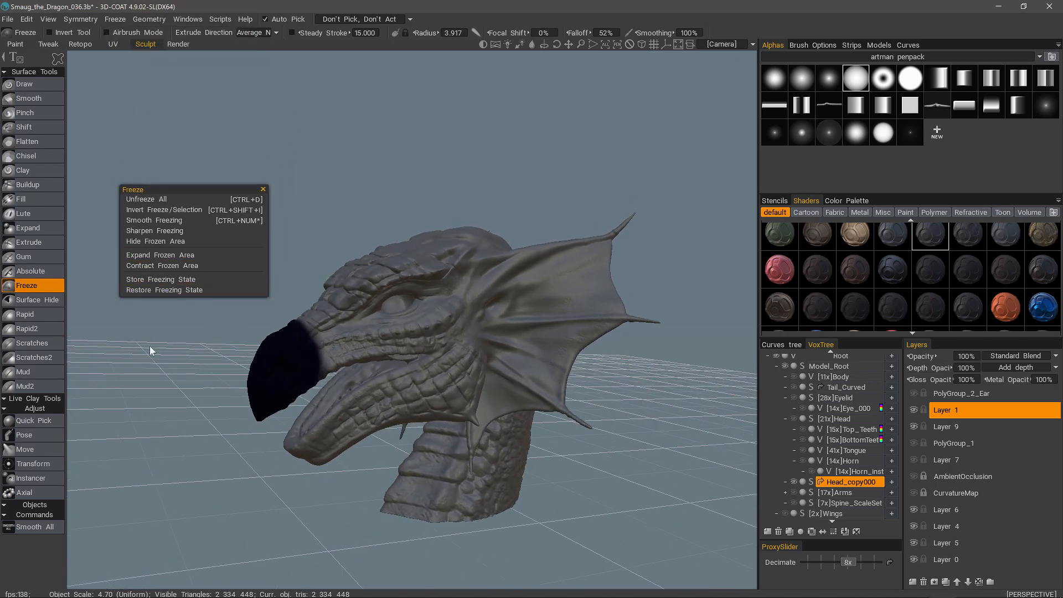
View the frozen snout as a Pose selection, return to the Draw tool and unfreeze everything.
click(39, 434)
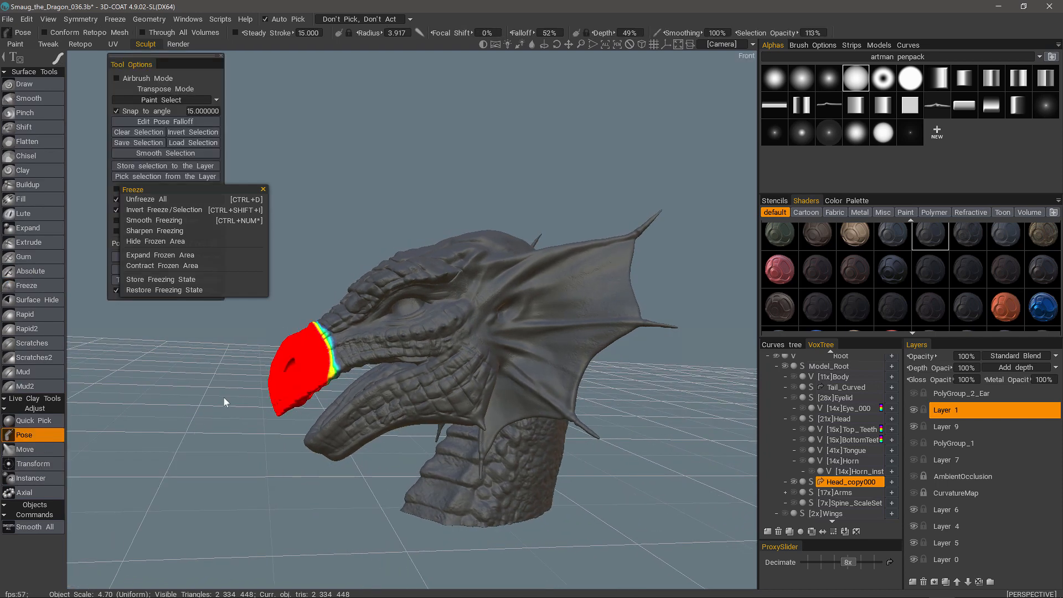
alt+drag(341, 363, 450, 446)
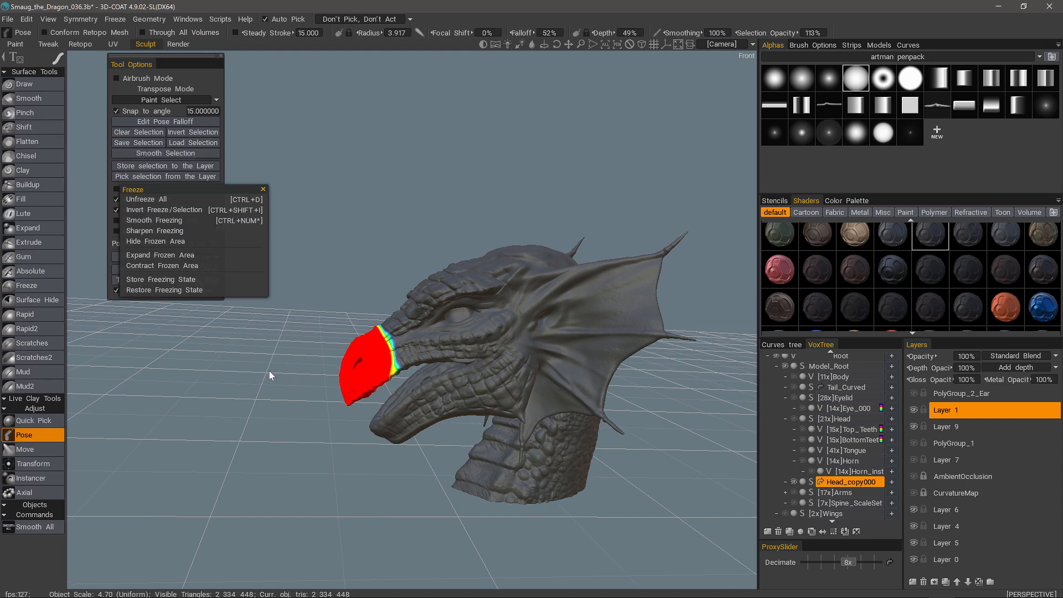
click(35, 85)
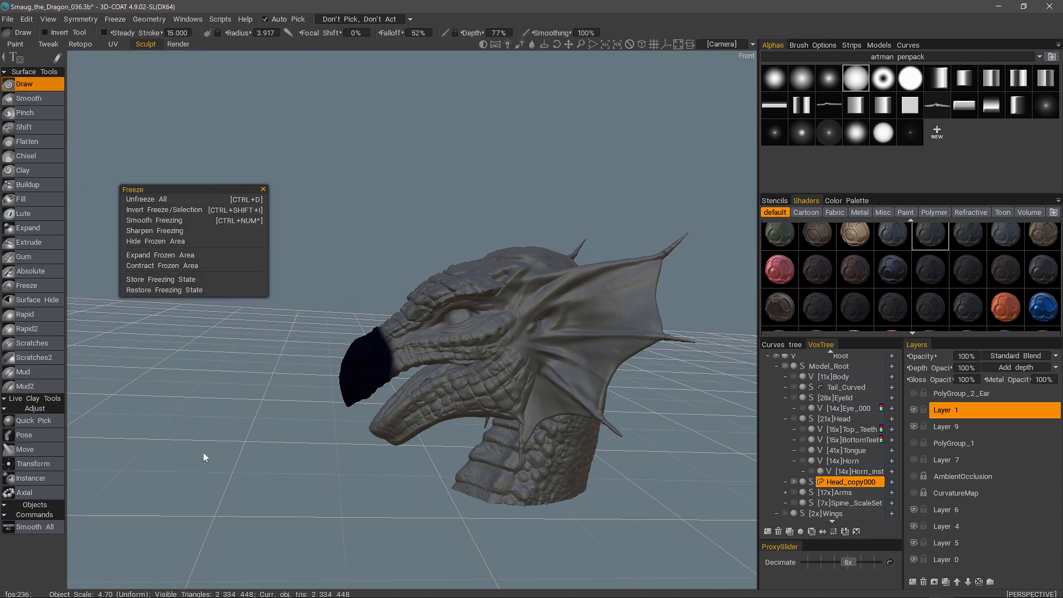
drag(194, 456, 194, 460)
key(ctrl+d)
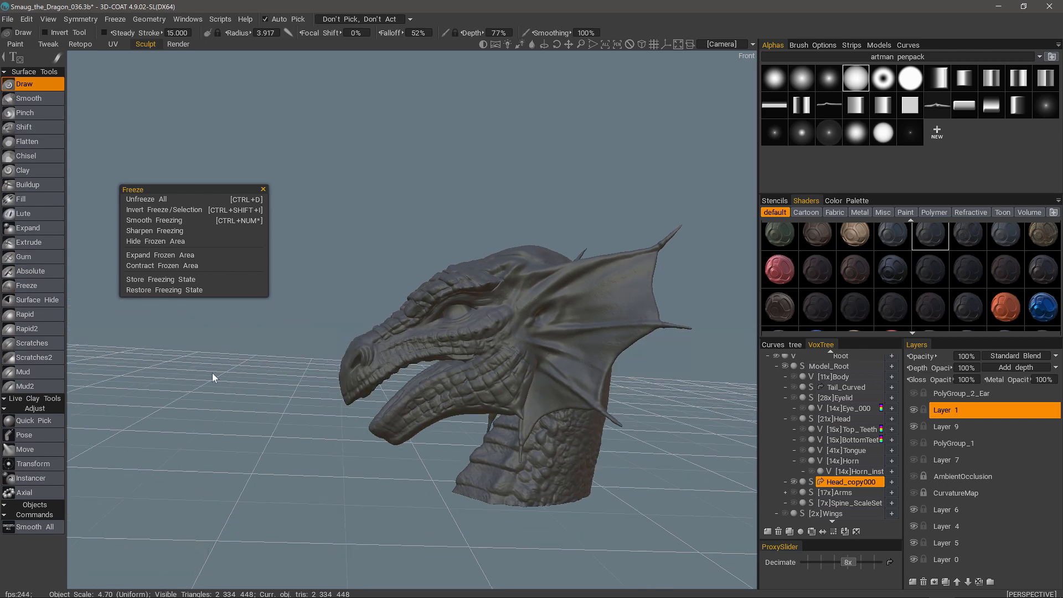
In the Paint room, paint the snout tip pale on Layer 1 with a closed freehand outline and inspect the depth and colour channel settings.
click(15, 44)
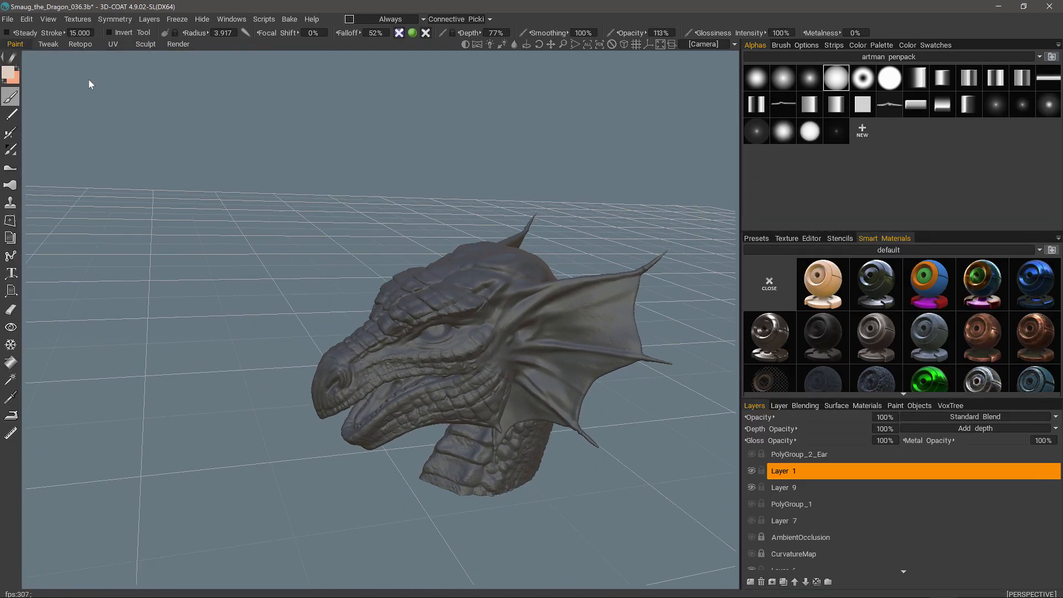
mouse_move(89, 84)
mouse_down()
mouse_move(187, 194)
mouse_move(345, 332)
mouse_up()
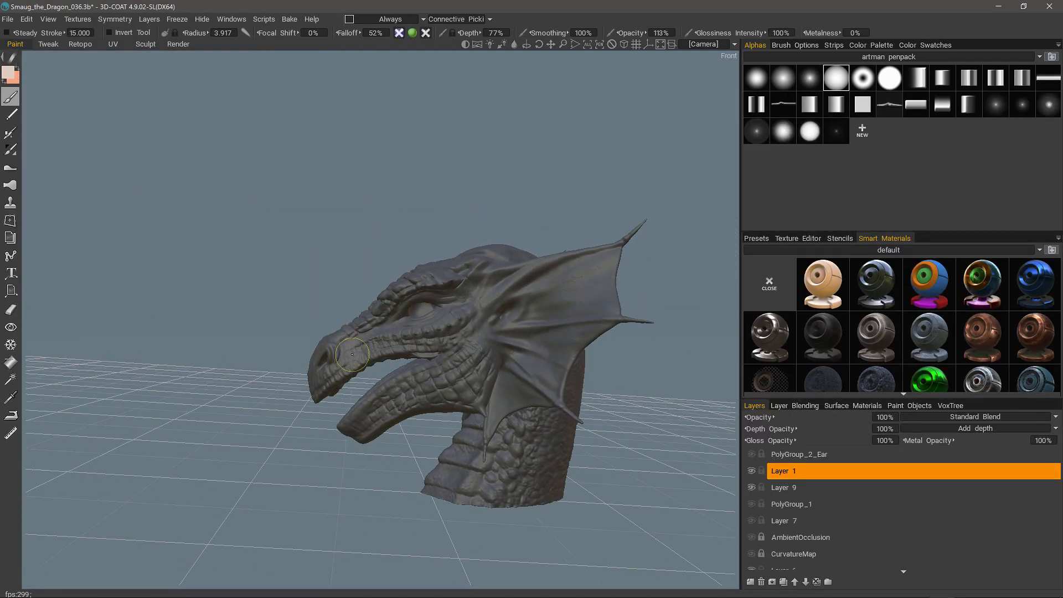
mouse_move(12, 60)
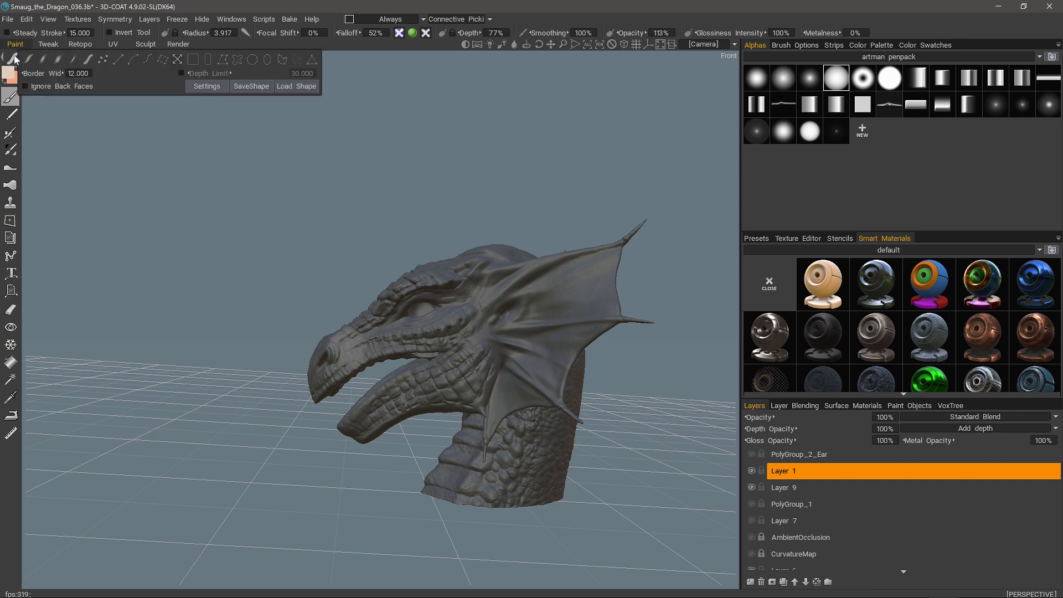
click(208, 60)
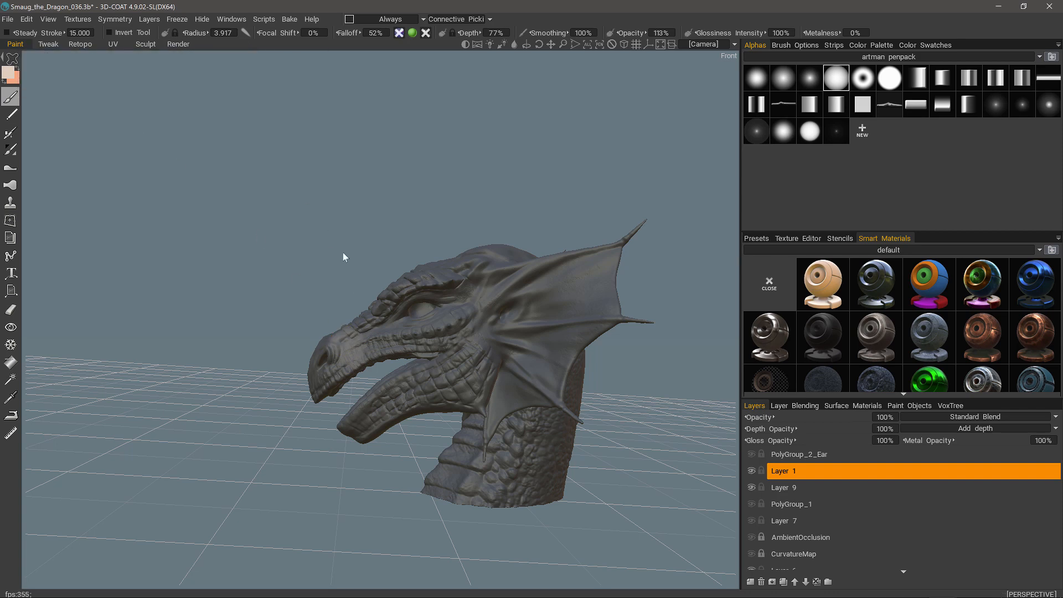
key(e)
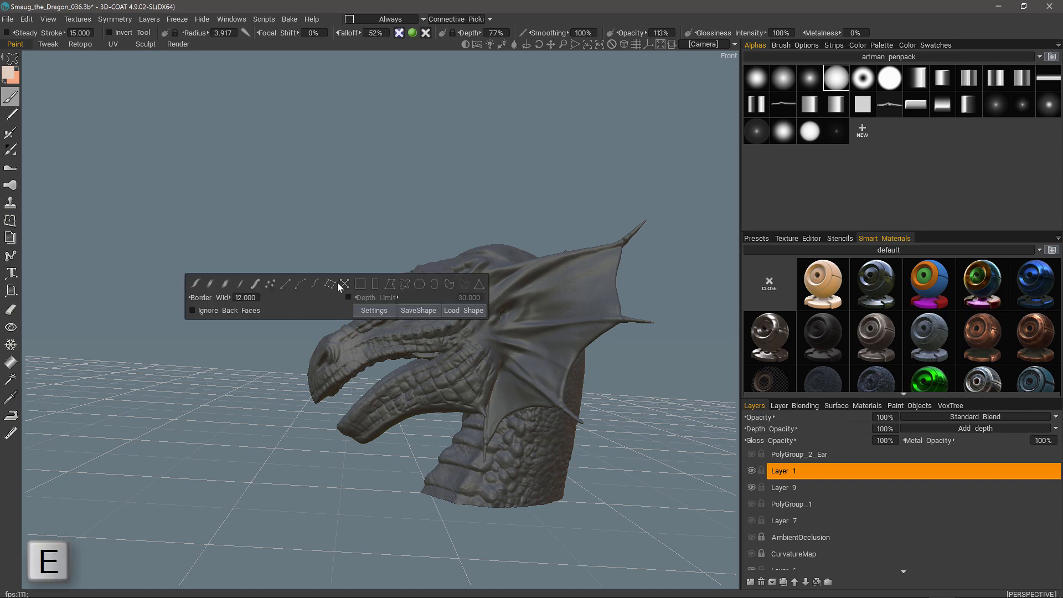
drag(264, 414, 255, 413)
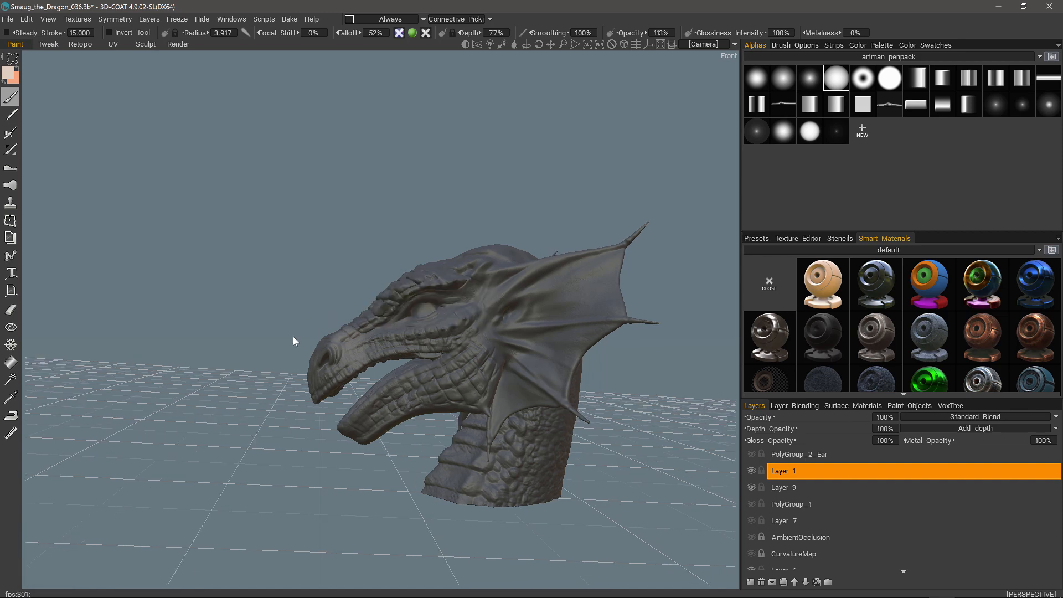
mouse_move(297, 332)
mouse_down()
mouse_move(341, 305)
mouse_move(376, 335)
mouse_move(378, 378)
mouse_up()
drag(277, 391, 313, 332)
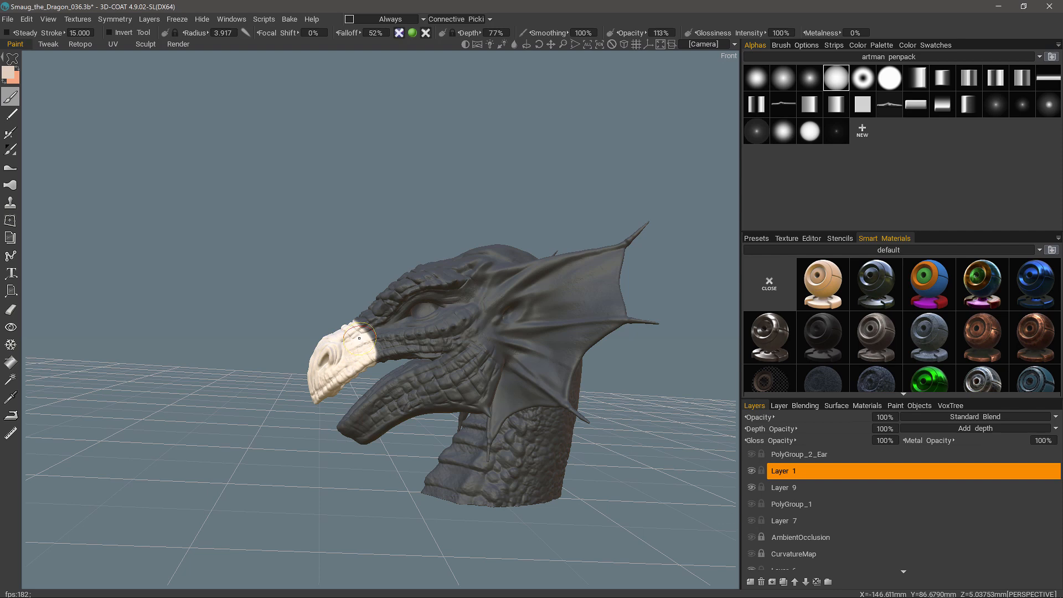
click(398, 33)
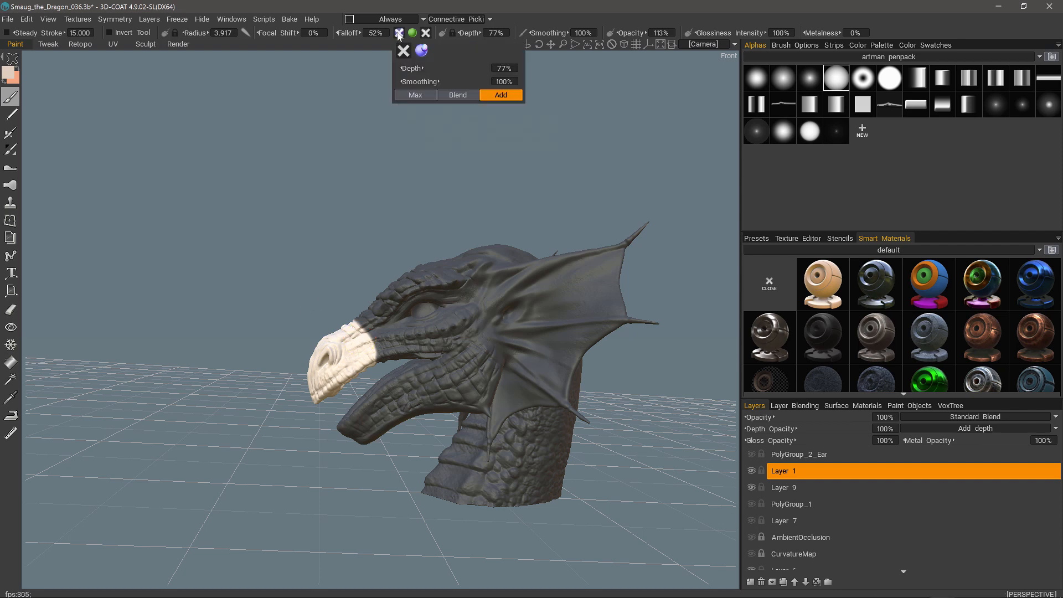
mouse_move(424, 36)
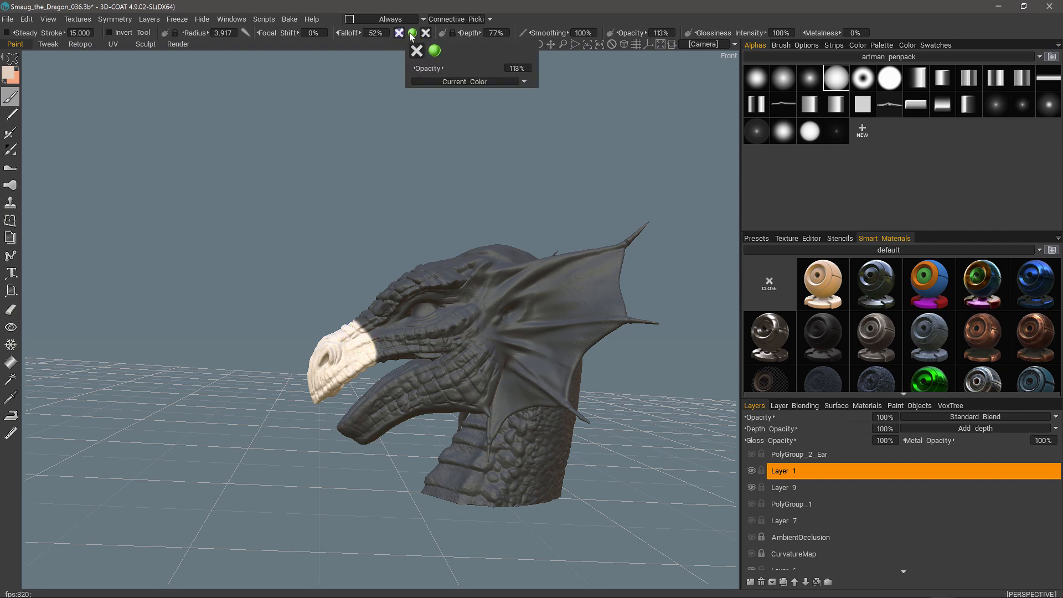
Rename Layer 1 as Snout_PolyGroup and freeze its painted pixels.
double_click(789, 472)
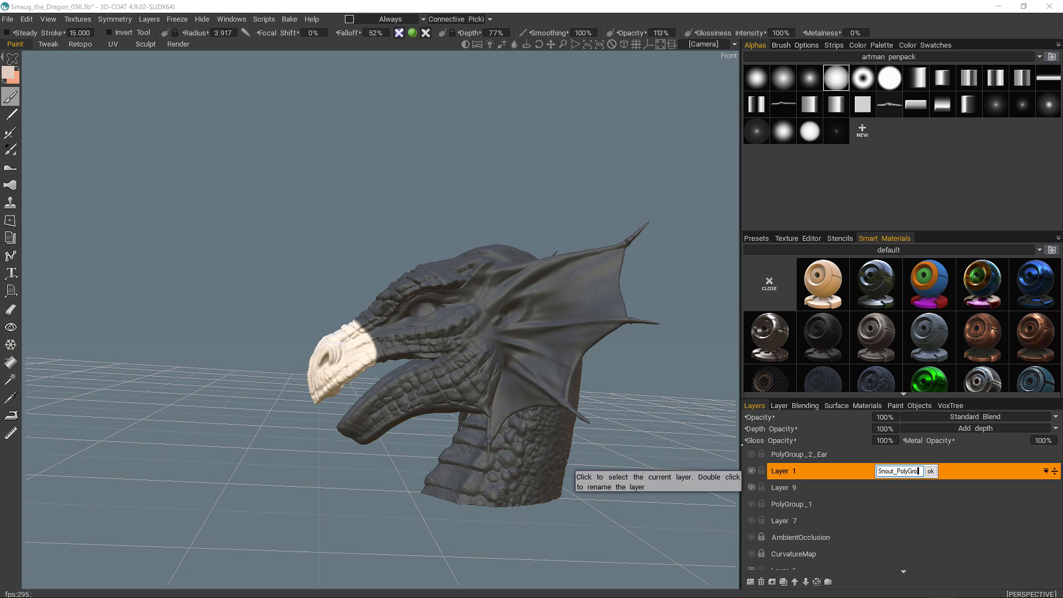
key(Return)
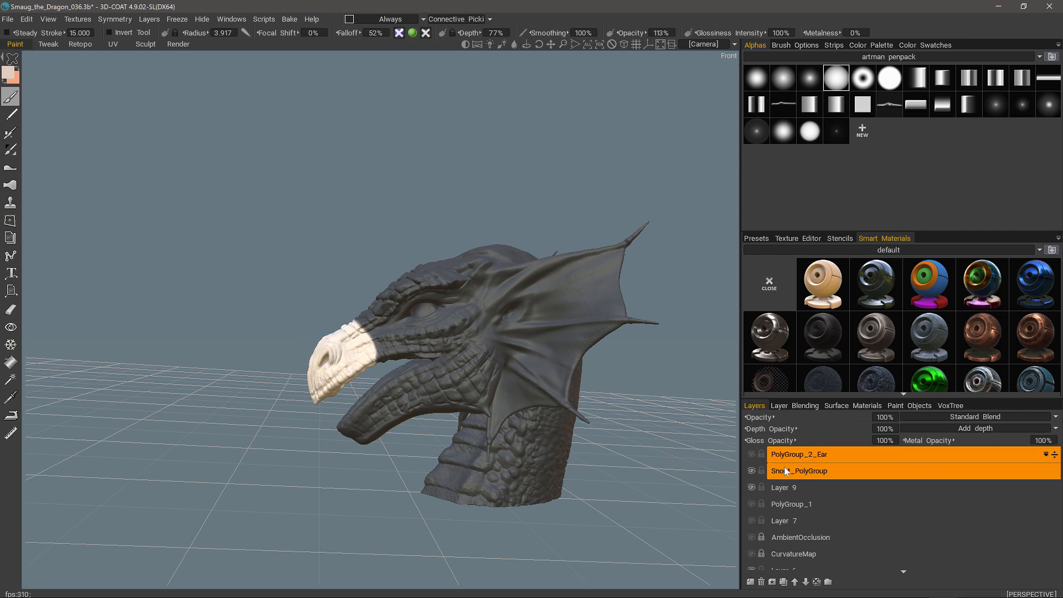
right_click(786, 471)
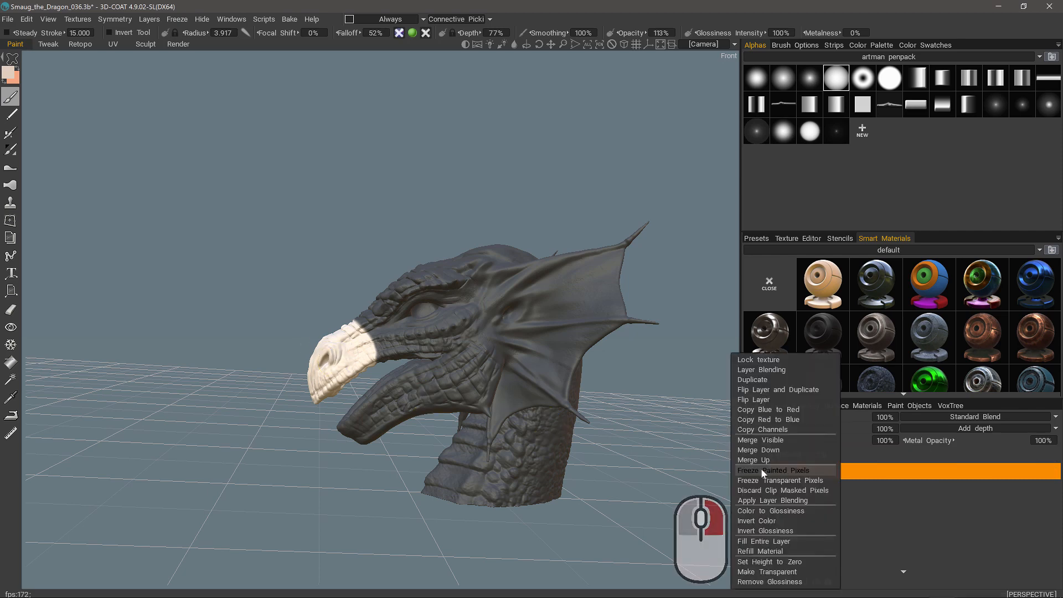
click(775, 470)
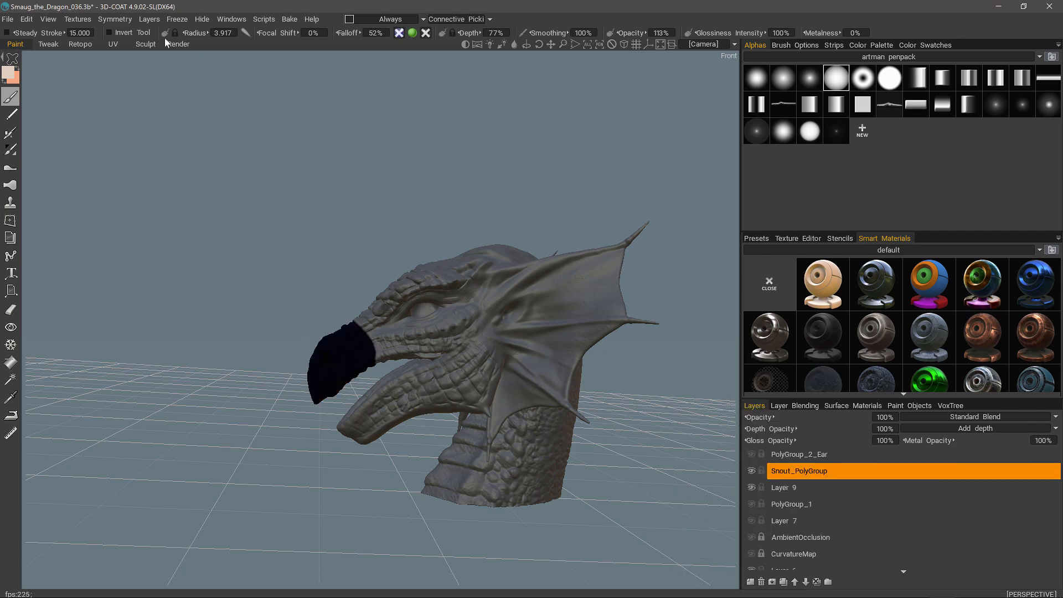
Smooth the frozen snout area, invert the freeze and return to the Sculpt room with the Pose tool.
click(178, 19)
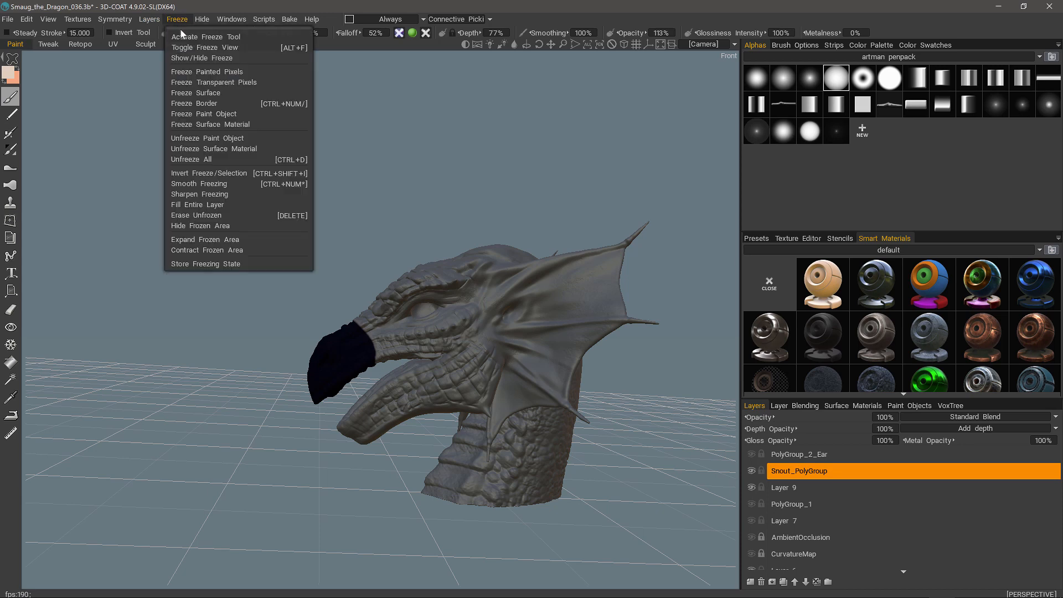
click(215, 188)
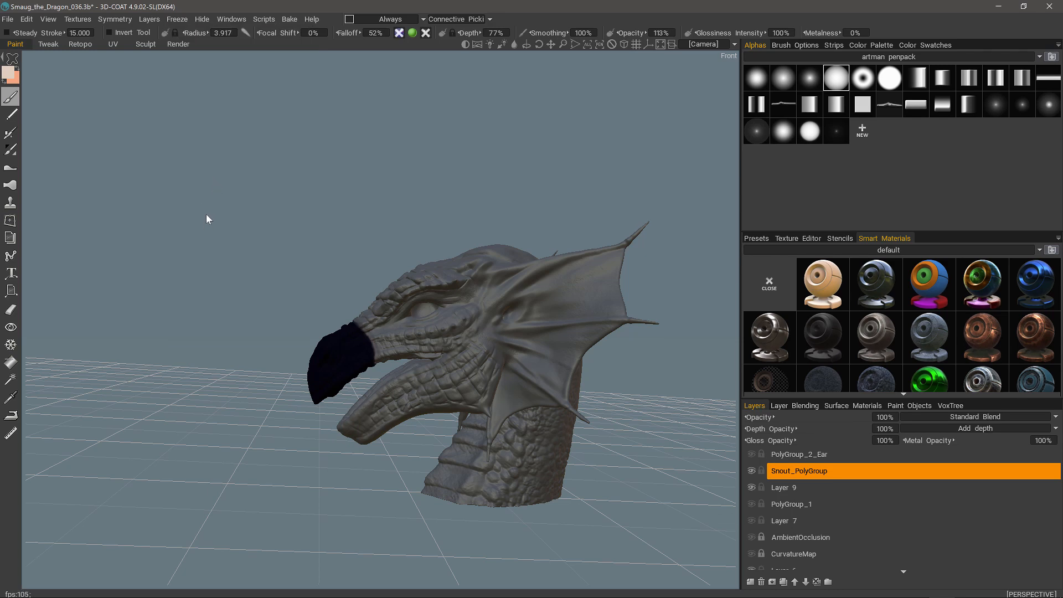
key(ctrl+shift+i)
click(146, 45)
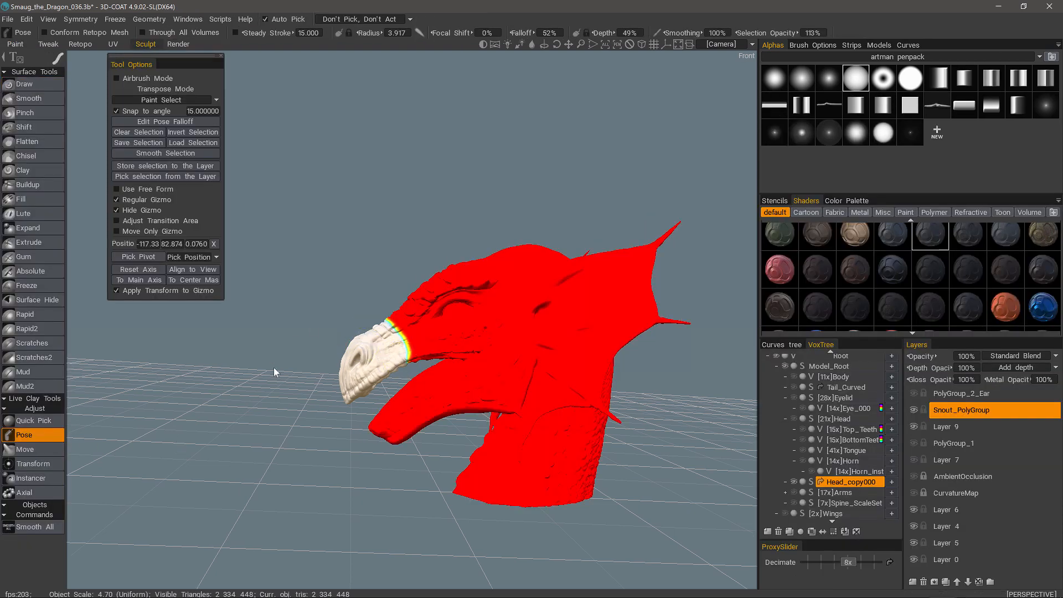
Clear the Pose selection and try to pick the snout selection from the Snout_PolyGroup layer.
click(136, 131)
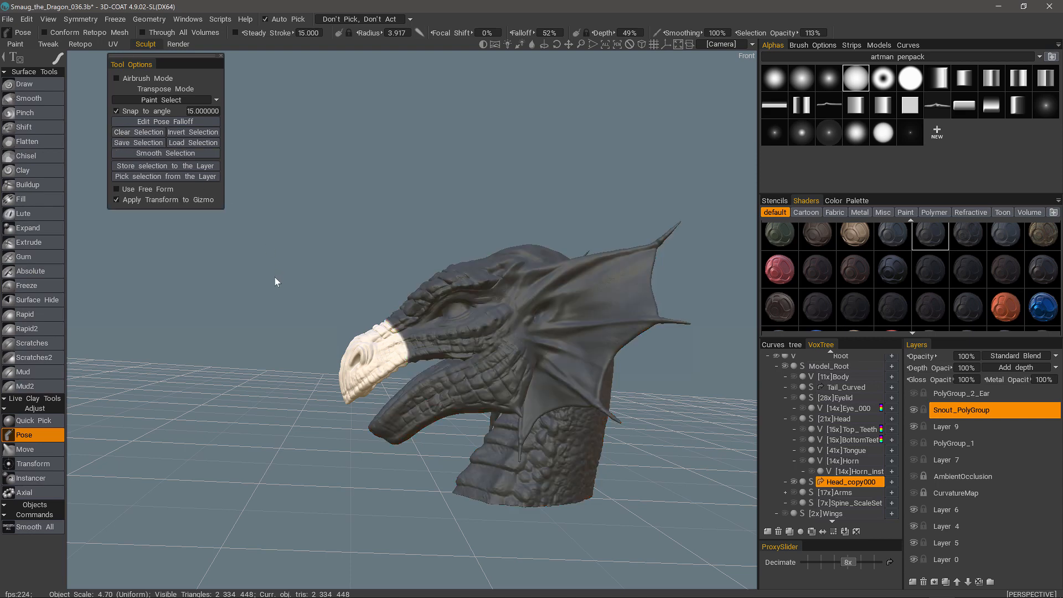
click(165, 176)
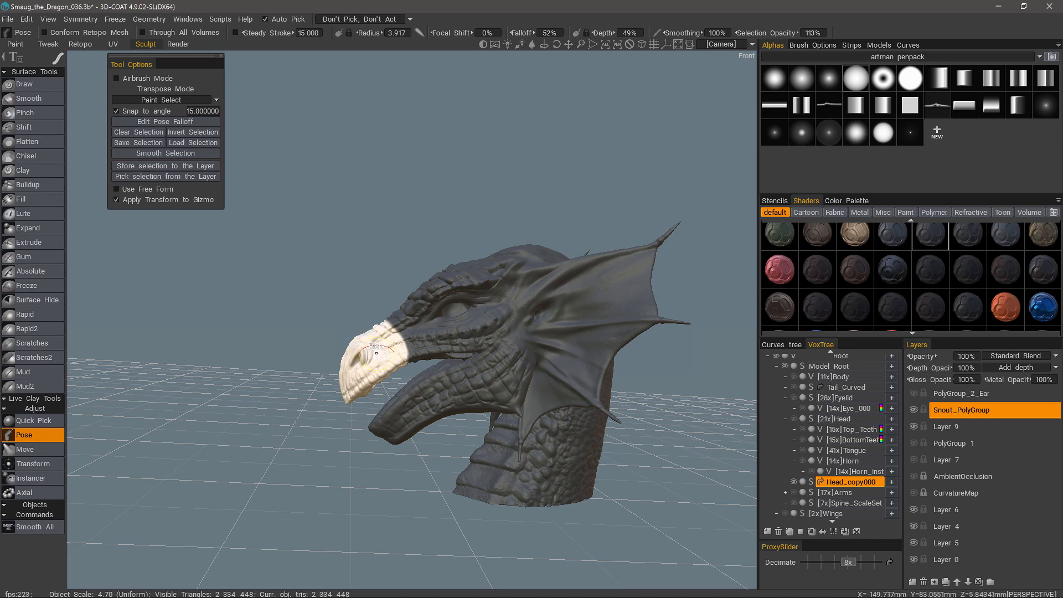